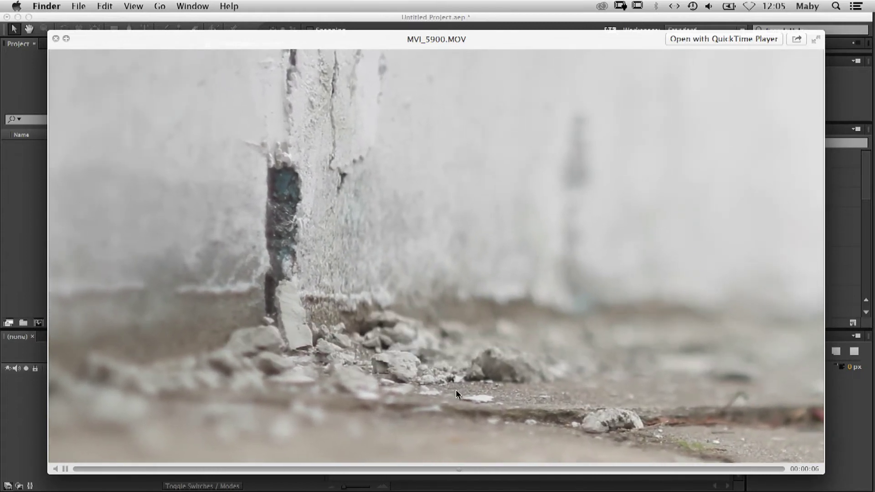
Step: Import MVI_5900.MOV from Finder into the After Effects project and create a new composition from the footage
key("space")
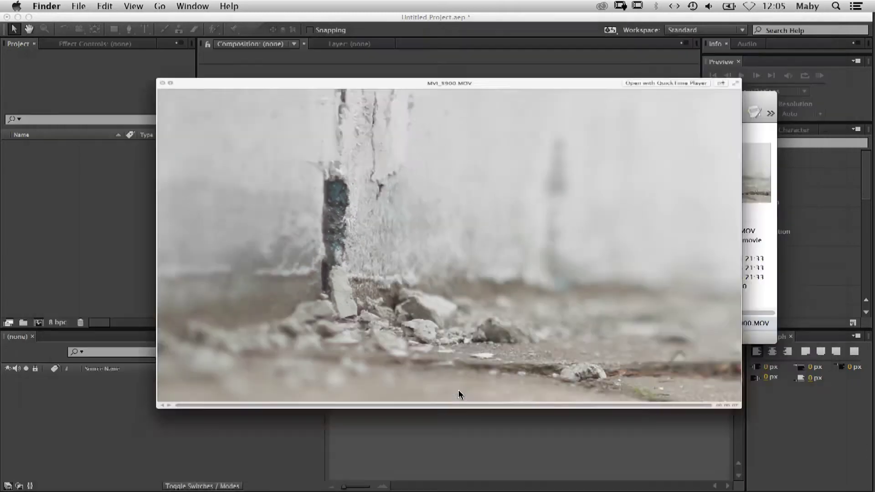
left_click_drag(488, 216, 87, 196)
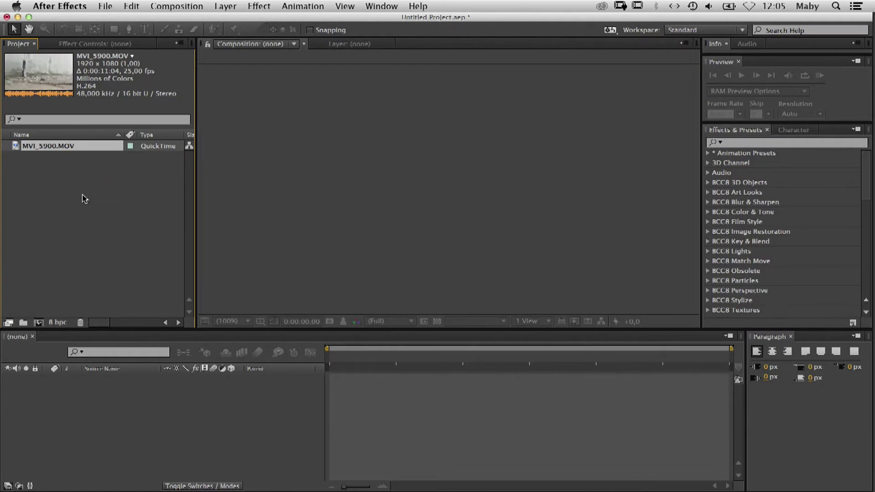
left_click(20, 159)
left_click(14, 147)
right_click(16, 146)
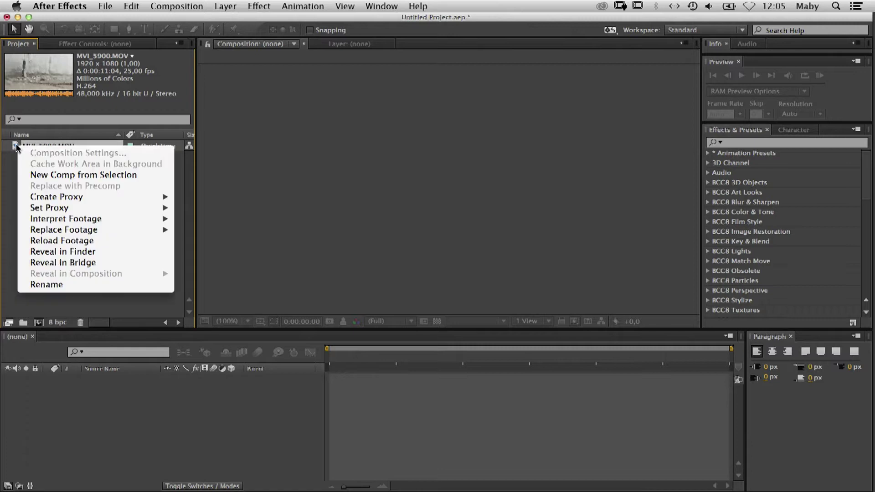
left_click(110, 177)
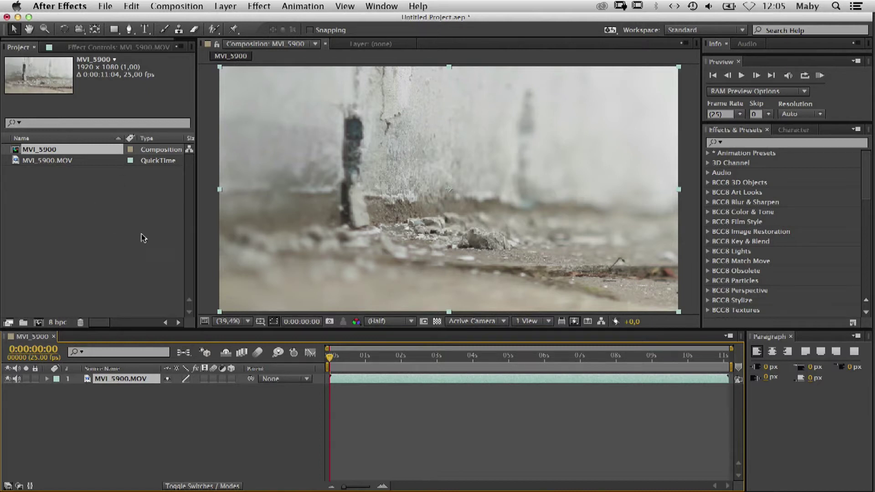
Step: Split the MVI_5900.MOV layer at 0:00:04:03, just before the wall fragment falls
left_click_drag(330, 363, 484, 388)
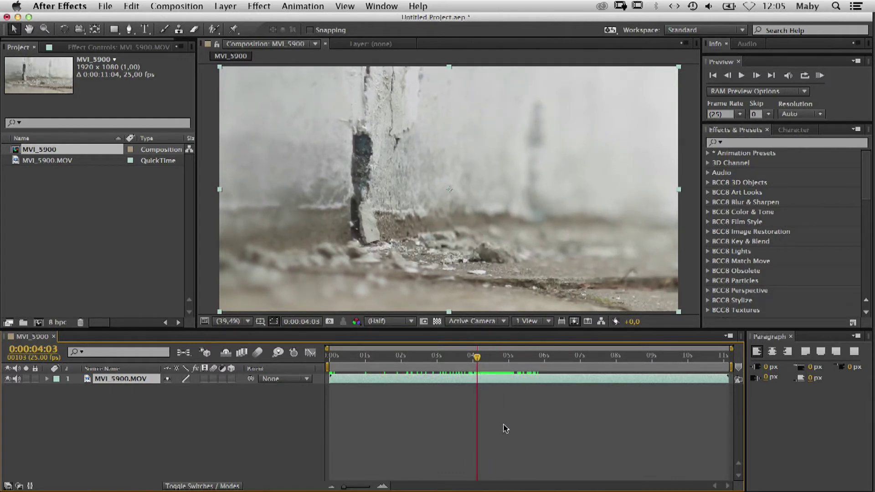
left_click(135, 7)
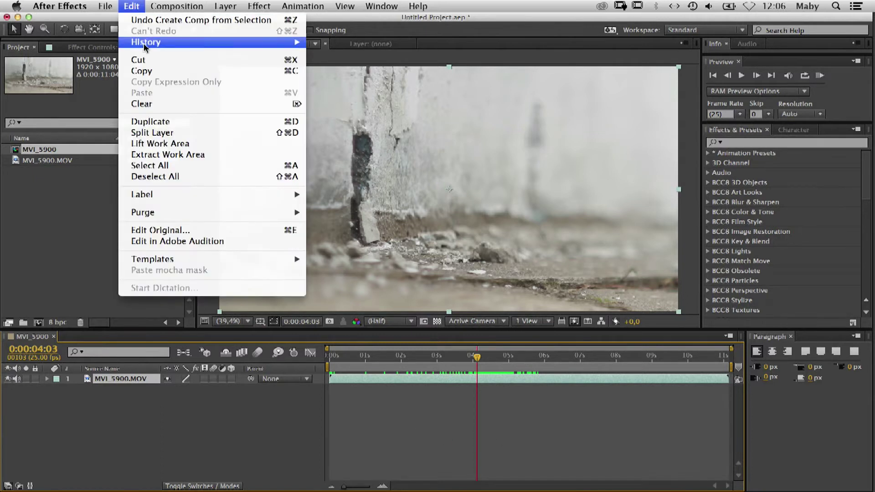
left_click(200, 137)
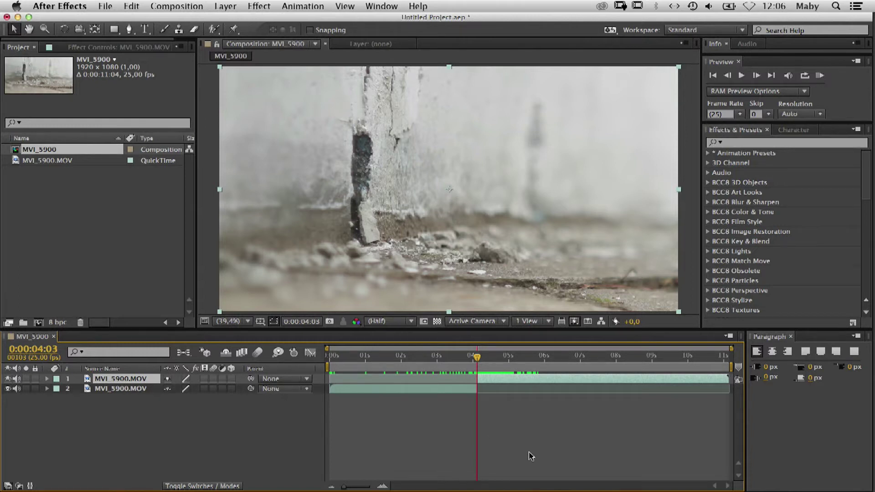
Step: Set the work area from 0:00:04:03 to 0:00:08:01 and split the footage layer at 0:00:08:01
key("b")
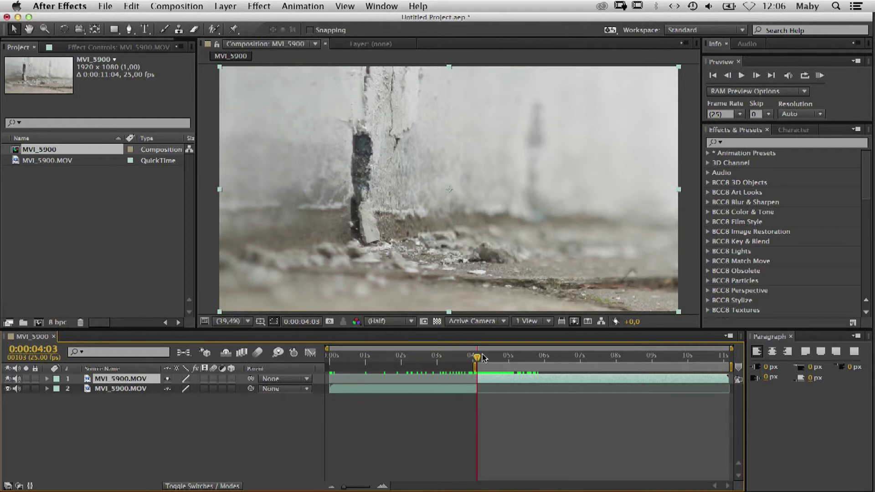
left_click_drag(477, 360, 620, 367)
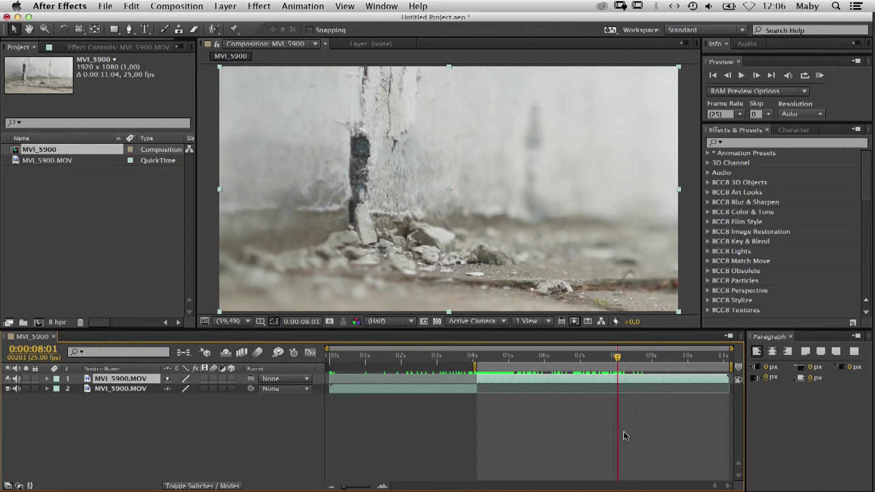
key("n")
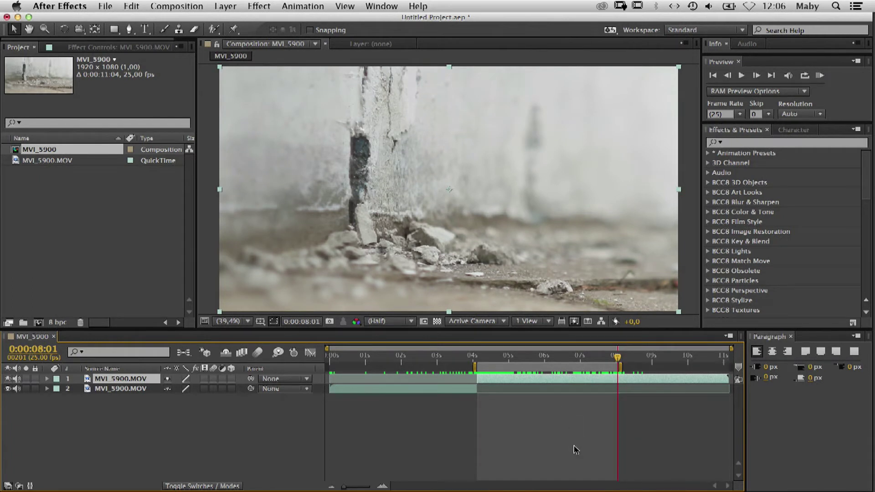
left_click(131, 5)
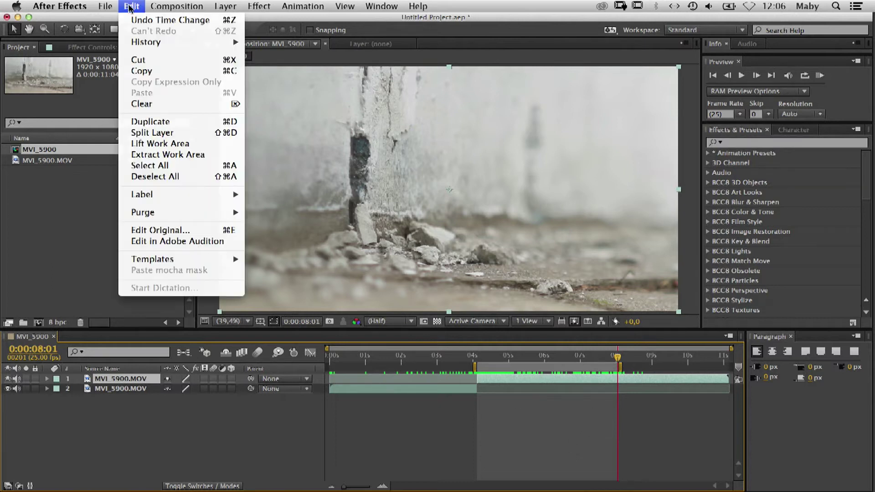
left_click(209, 132)
Step: Preview the middle MVI_5900.MOV segment and run Track Camera on it
mouse_move(544, 358)
left_mouse_down()
mouse_move(517, 358)
mouse_move(553, 357)
left_mouse_up()
left_click(534, 391)
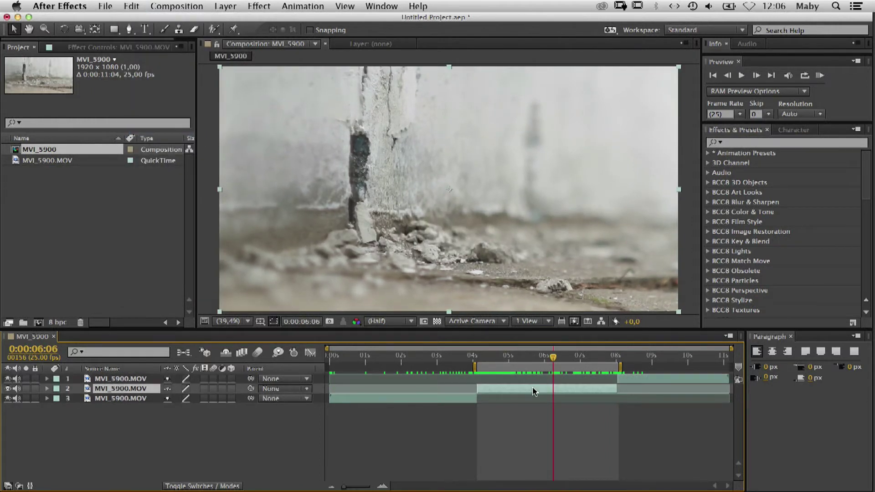
left_click(546, 359)
key("KP_0")
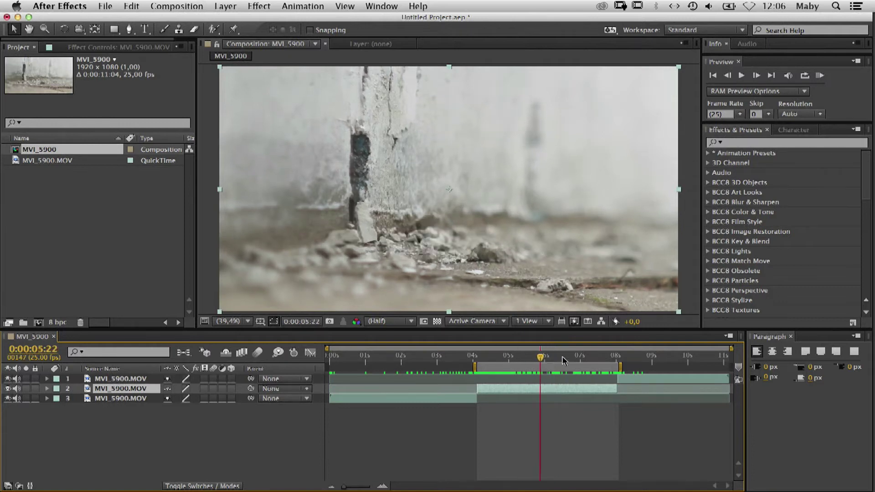
key("space")
key("Page_Down")
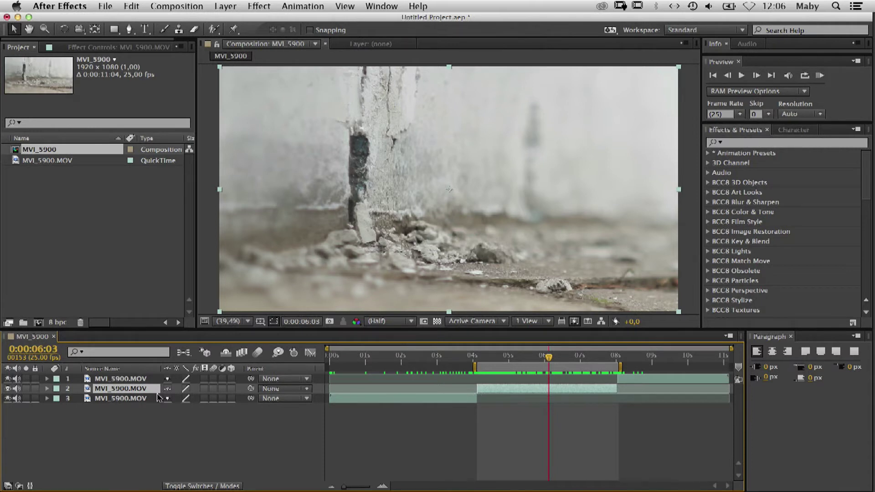
right_click(128, 392)
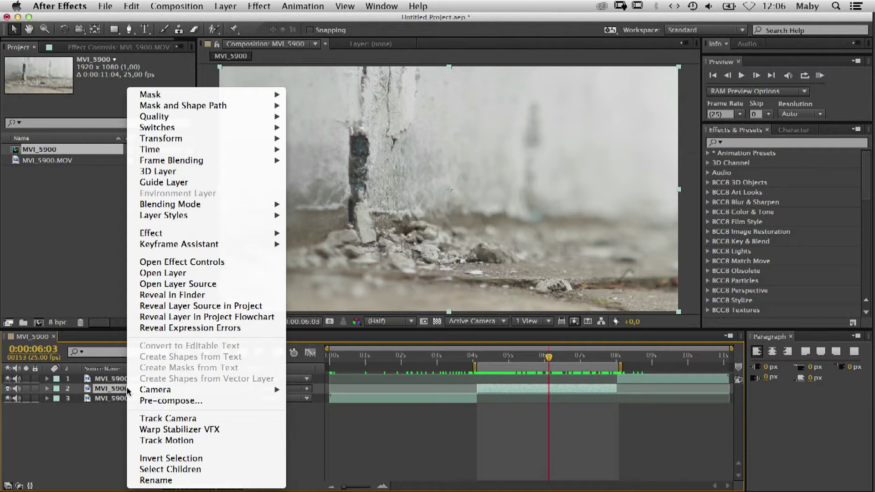
left_click(206, 419)
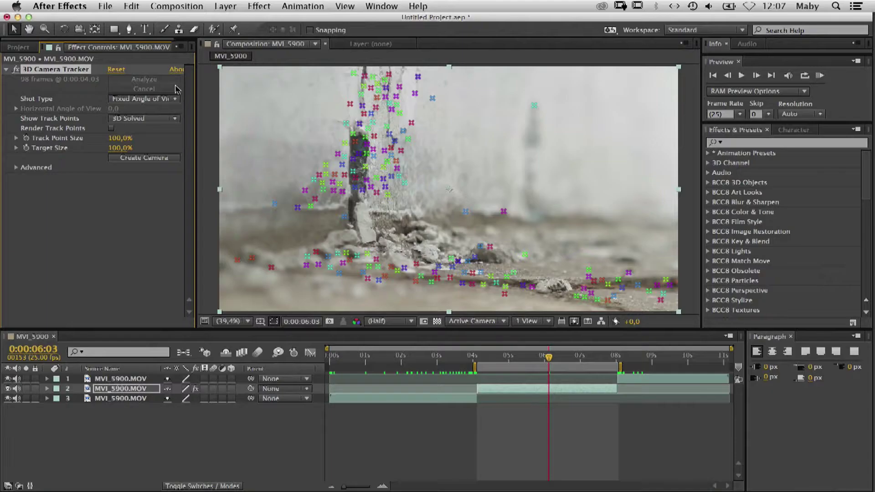
Step: At 0:00:06:23, set the ground plane and origin from three track points on the floor near the rubble
left_click_drag(533, 357, 577, 360)
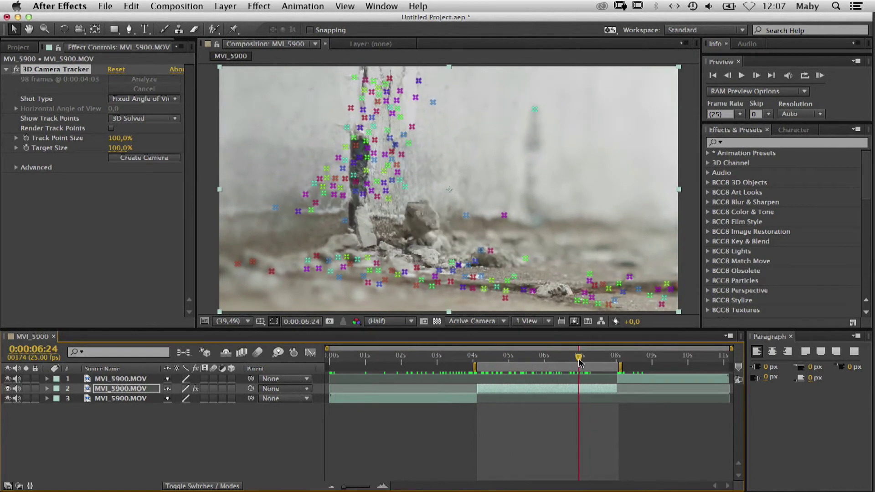
left_click(487, 281)
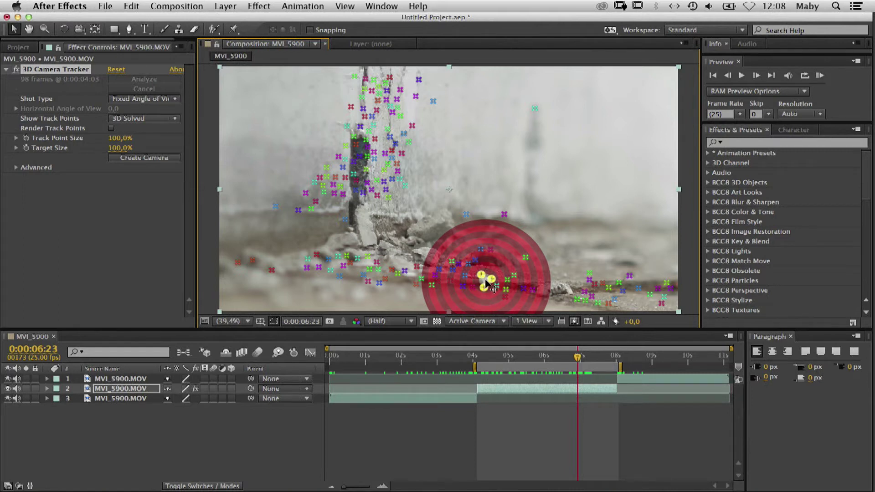
right_click(485, 282)
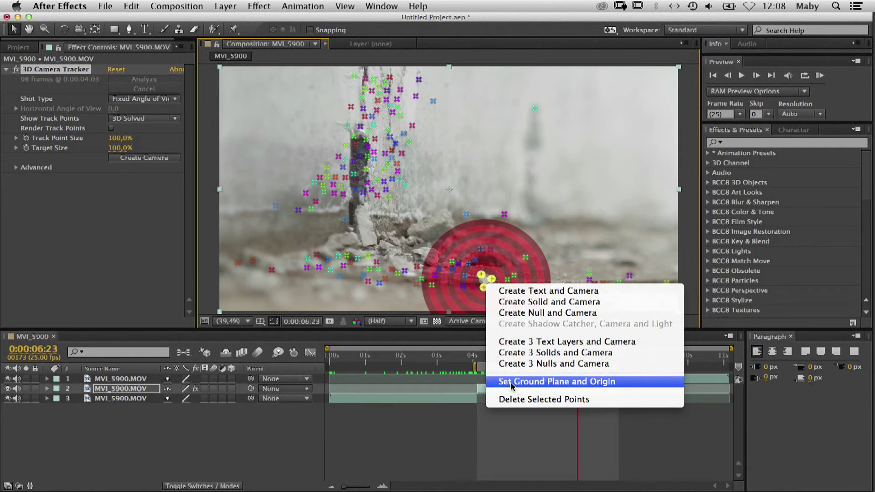
left_click(577, 386)
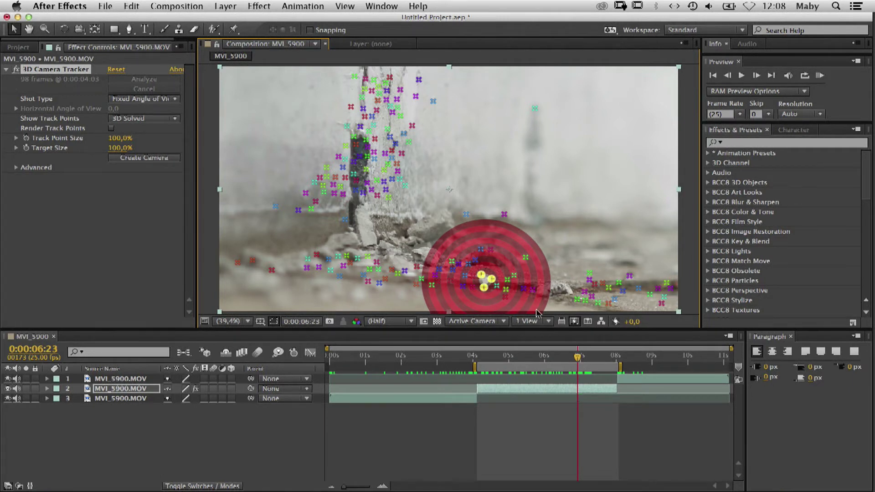
Step: Create a solid and camera from three track points on the cracked edge of the wall
left_click(377, 190)
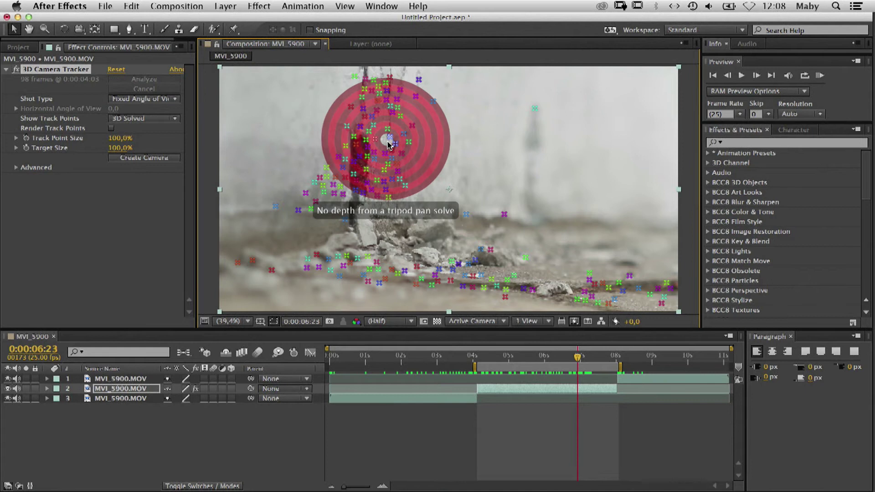
left_click(379, 145)
right_click(379, 146)
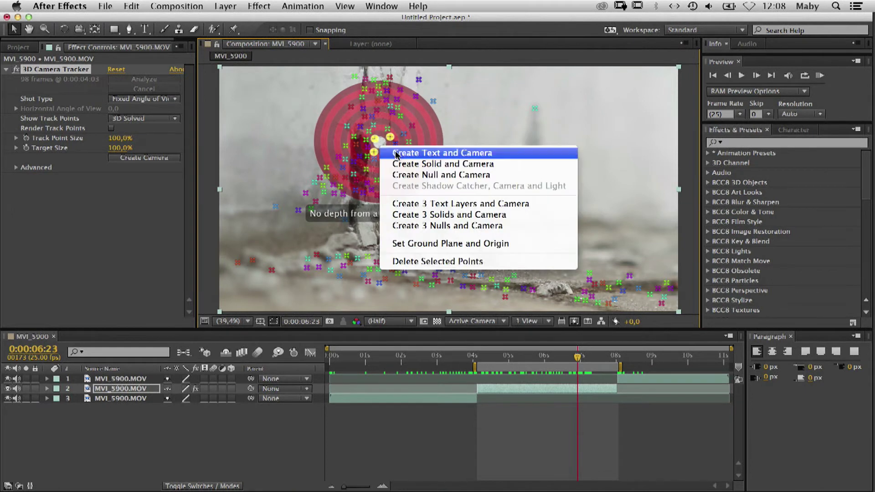
left_click(489, 165)
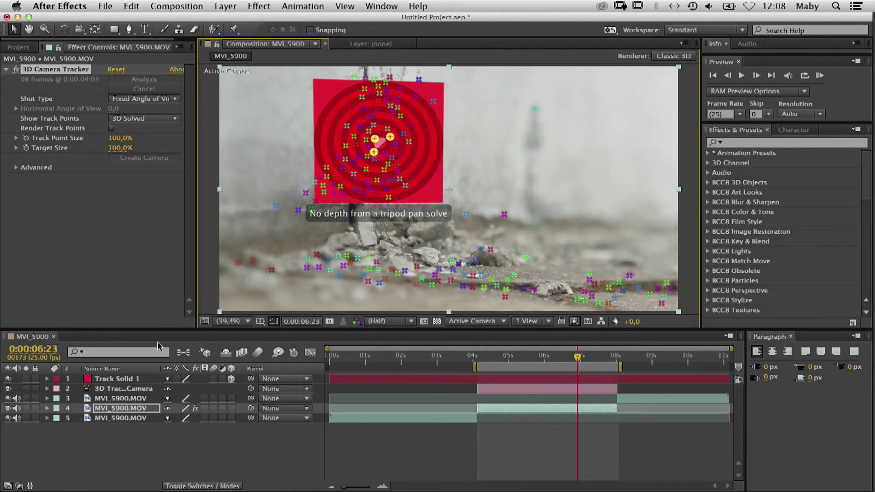
Step: Scale the track solid to 37% and scrub through the shot to check its tracking
left_click(128, 383)
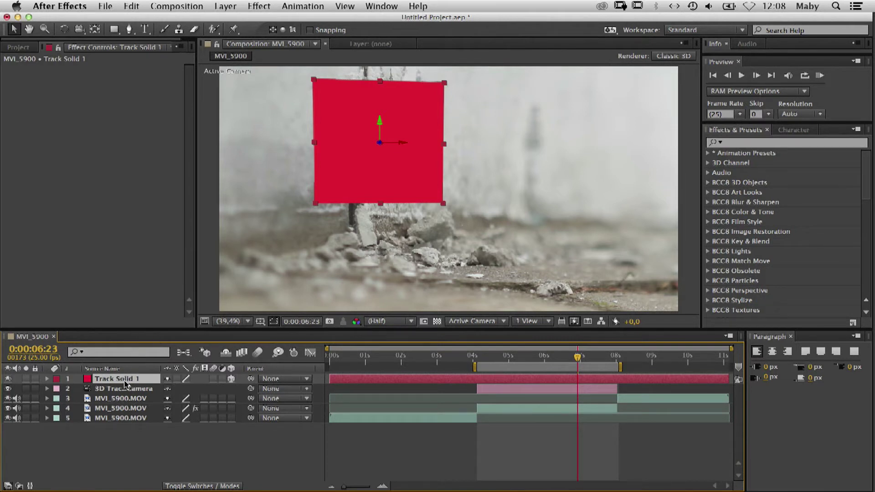
key("s")
mouse_move(180, 389)
left_mouse_down()
mouse_move(144, 389)
mouse_move(150, 400)
mouse_move(193, 393)
left_mouse_up()
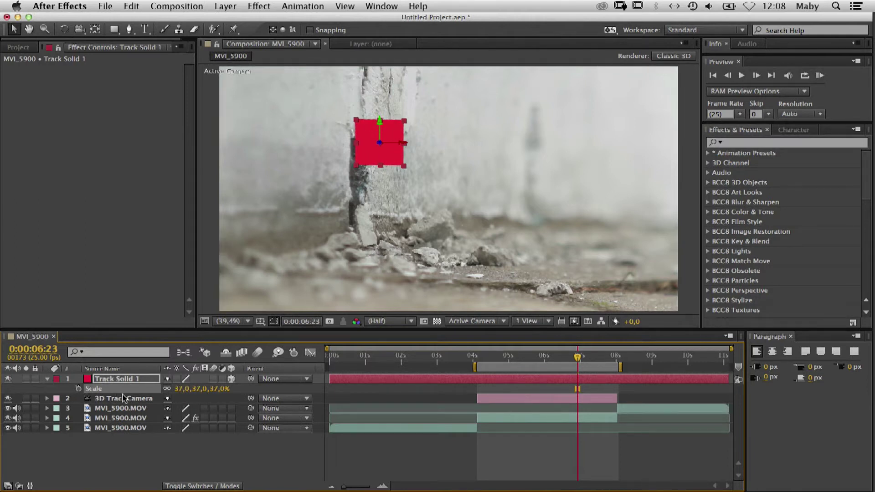
left_click_drag(550, 365, 529, 373)
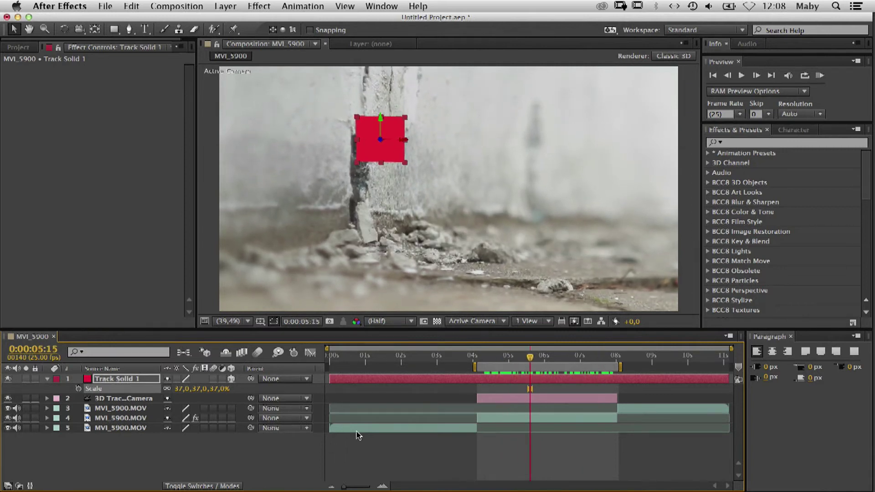
Step: Export the composition with the MAXON CINEMA 4D Exporter as tracking_3d.c4d in the Creative_summer_PL_2013 project folder
left_click(130, 399)
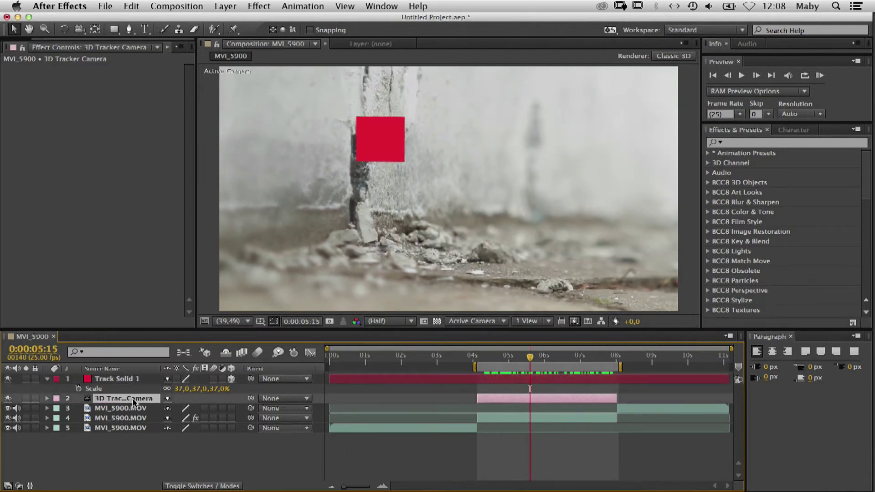
left_click(107, 7)
mouse_move(192, 167)
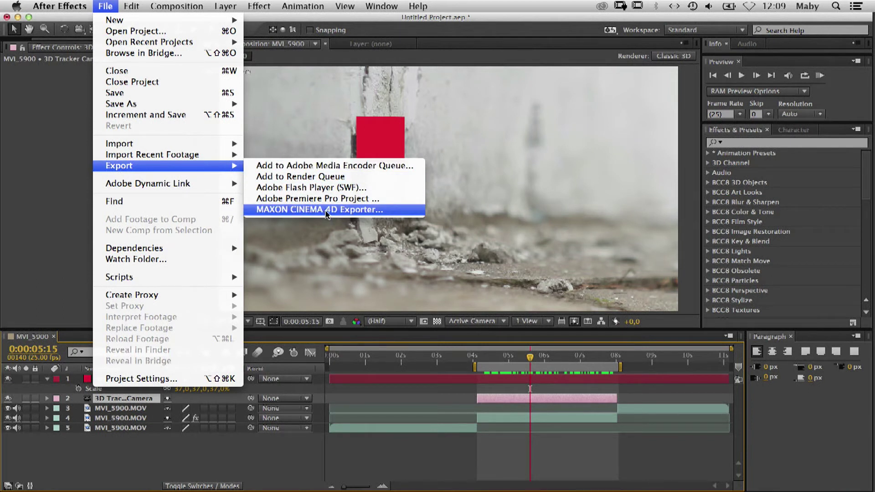
left_click(339, 210)
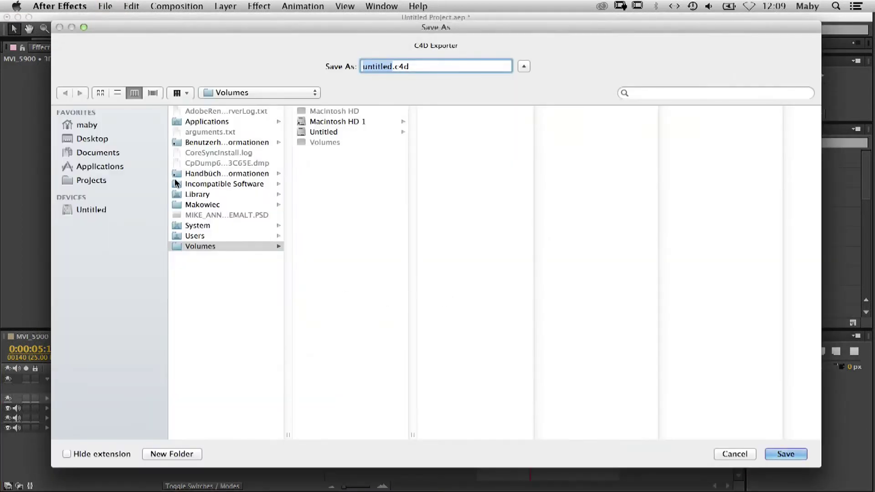
left_click(239, 94)
left_click(292, 145)
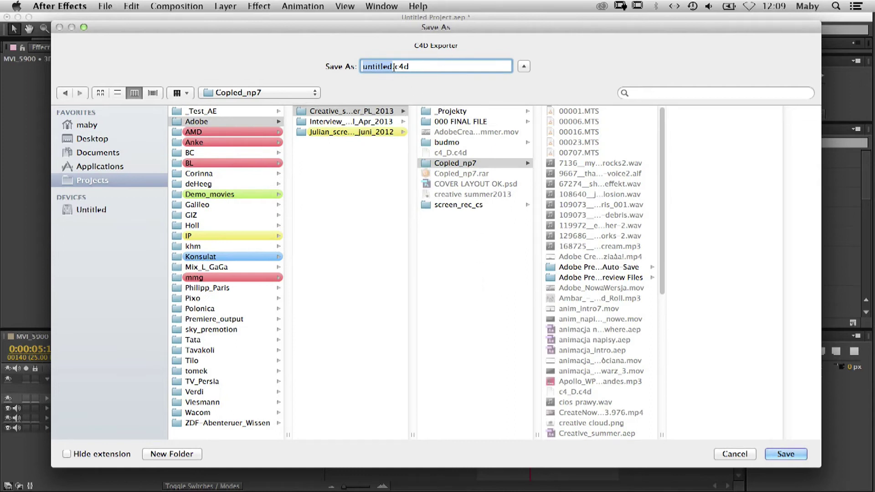
type("tracking_3d")
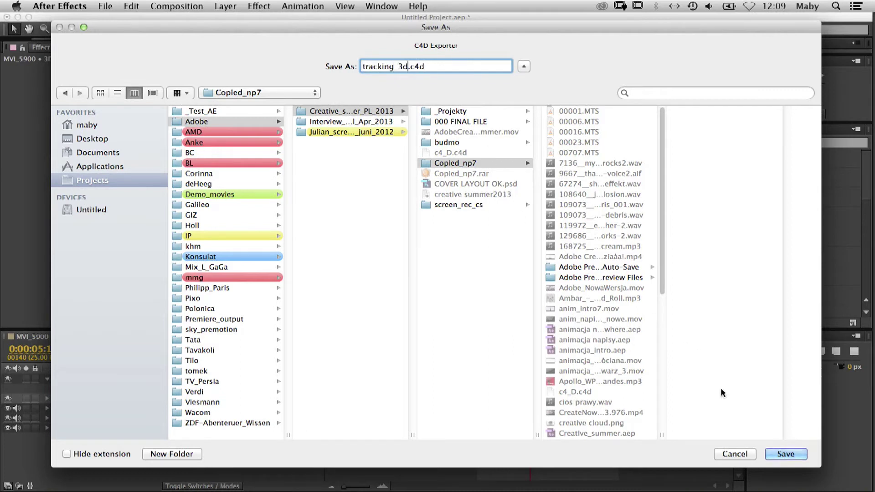
left_click(361, 111)
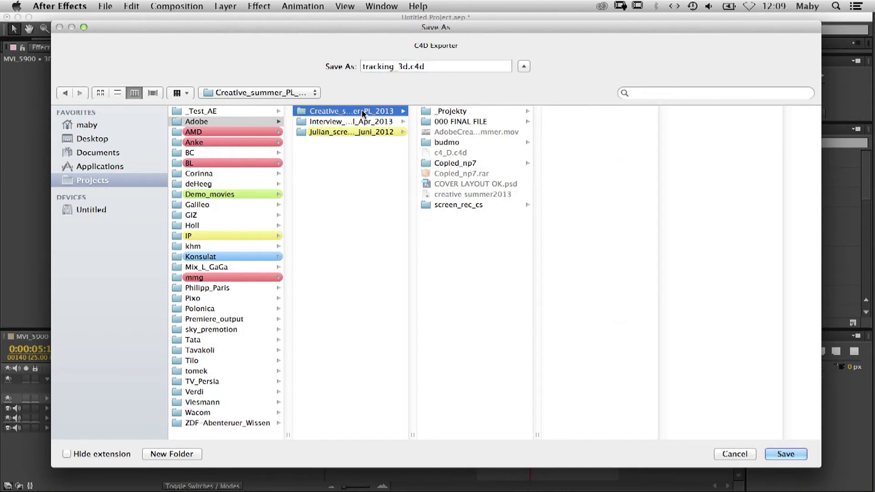
left_click(786, 453)
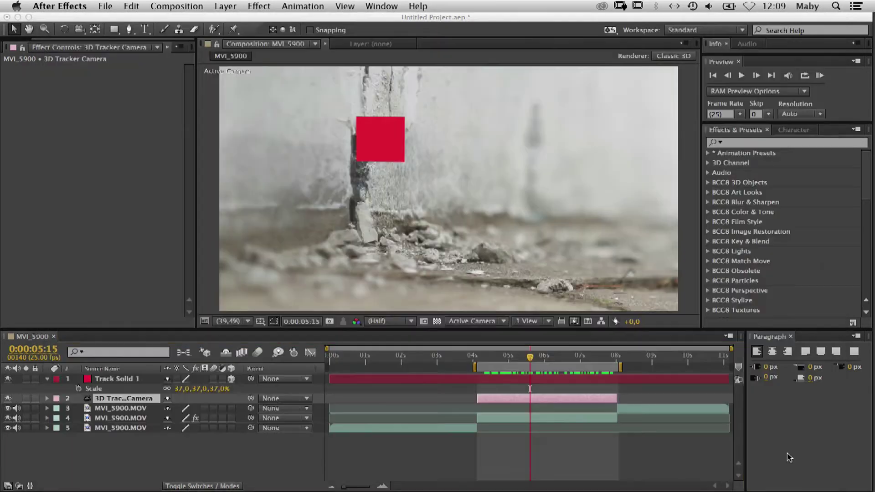
Step: Import tracking_3d.c4d from the Creative_summer_PL_2013 folder into the After Effects project
mouse_move(864, 181)
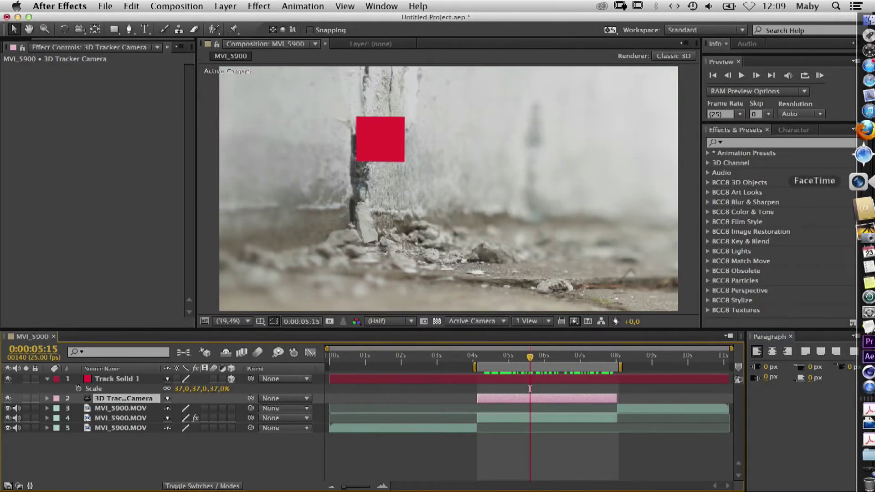
left_click(861, 49)
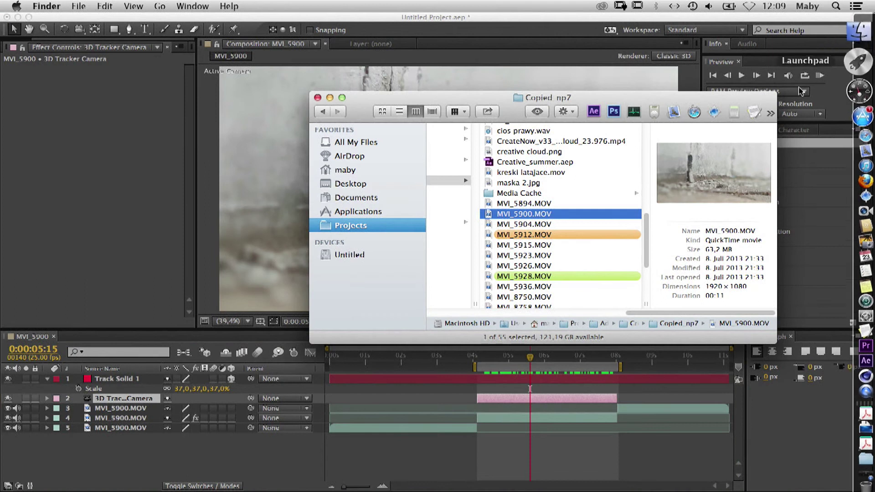
scroll(583, 205, "left", 10)
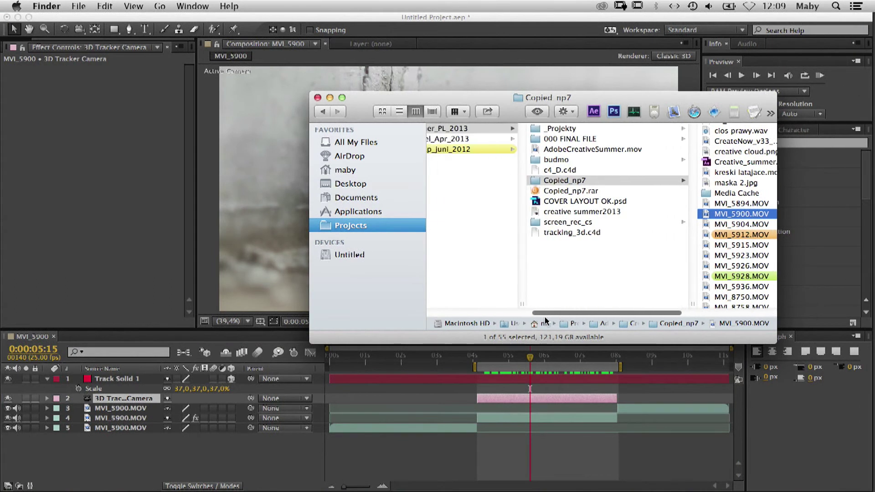
left_click(581, 232)
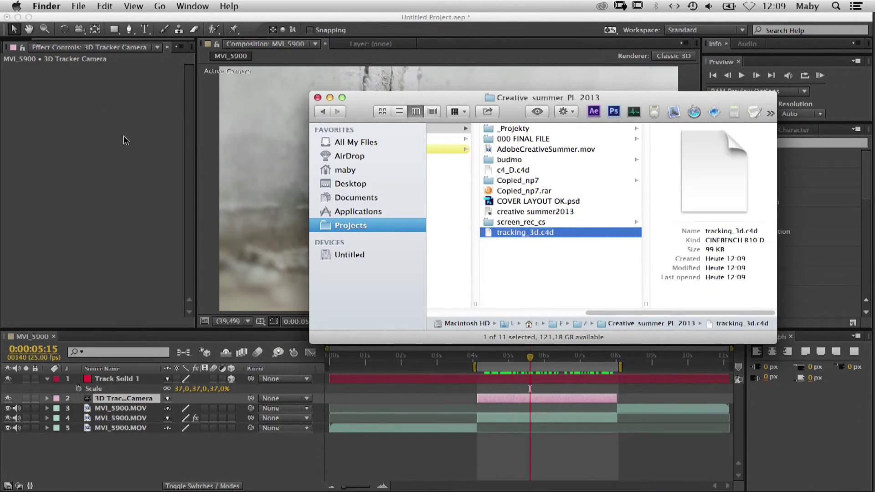
left_click(30, 42)
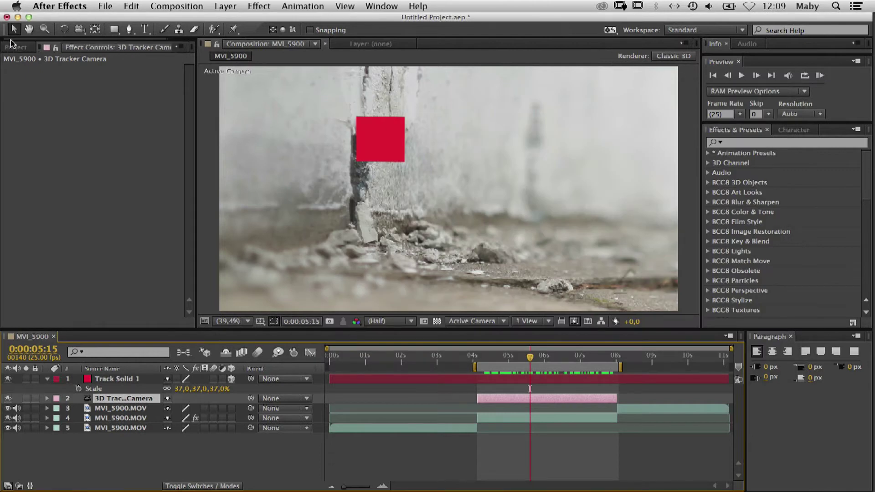
left_click(17, 47)
mouse_move(850, 127)
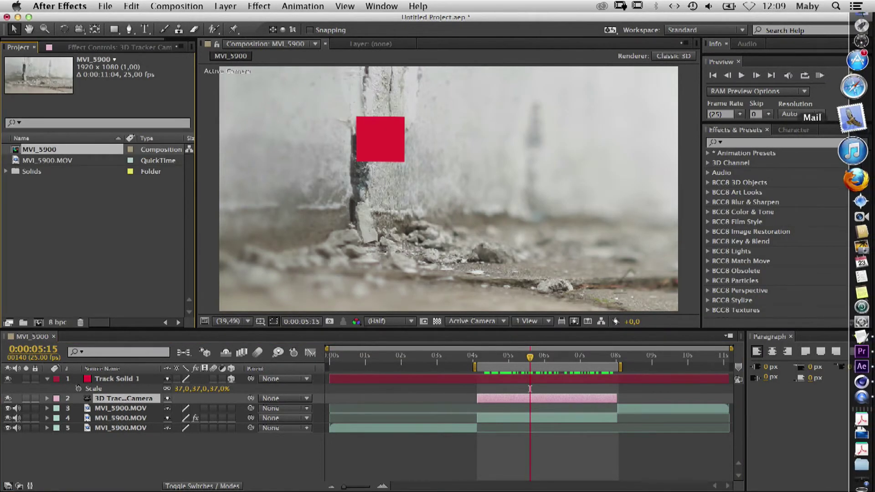
left_click(857, 47)
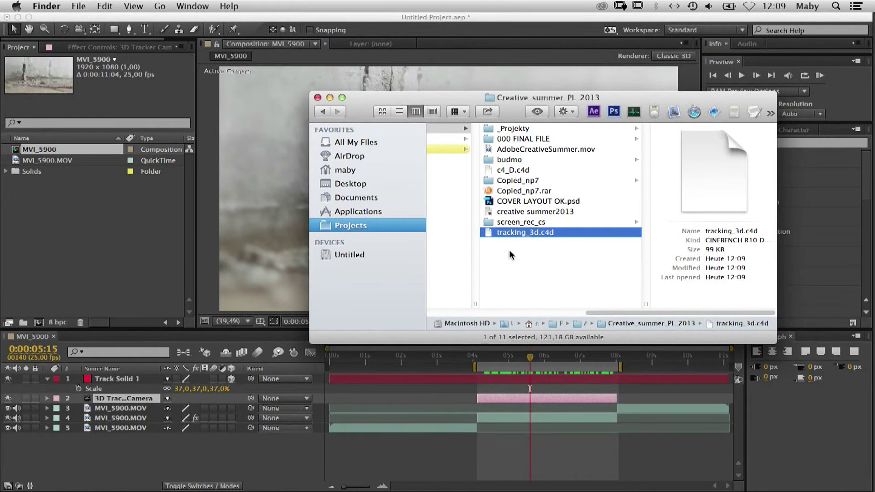
left_click_drag(488, 233, 59, 222)
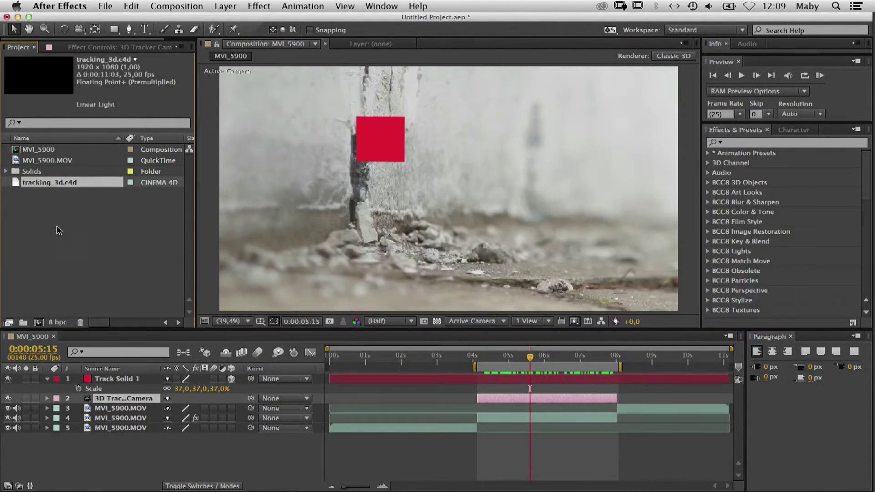
left_click(58, 226)
Step: Place tracking_3d.c4d as the top layer of the MVI_5900 composition and hide Track Solid 1
left_click(122, 466)
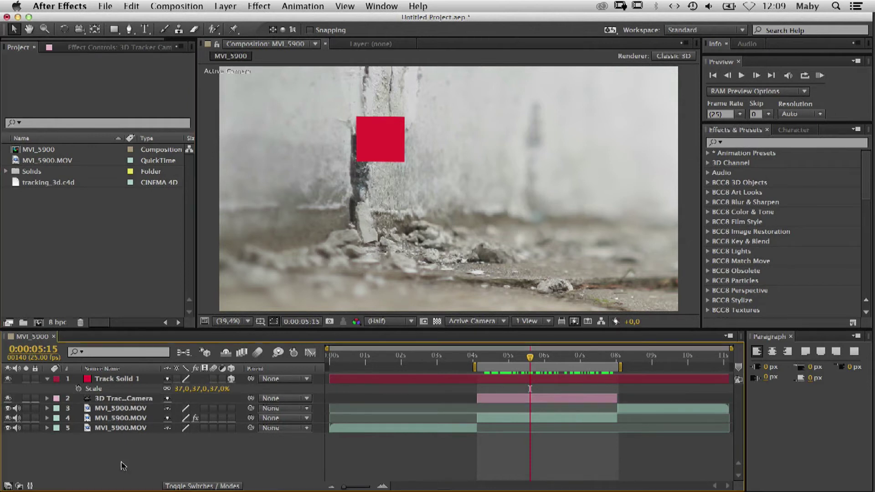
left_click_drag(28, 185, 103, 380)
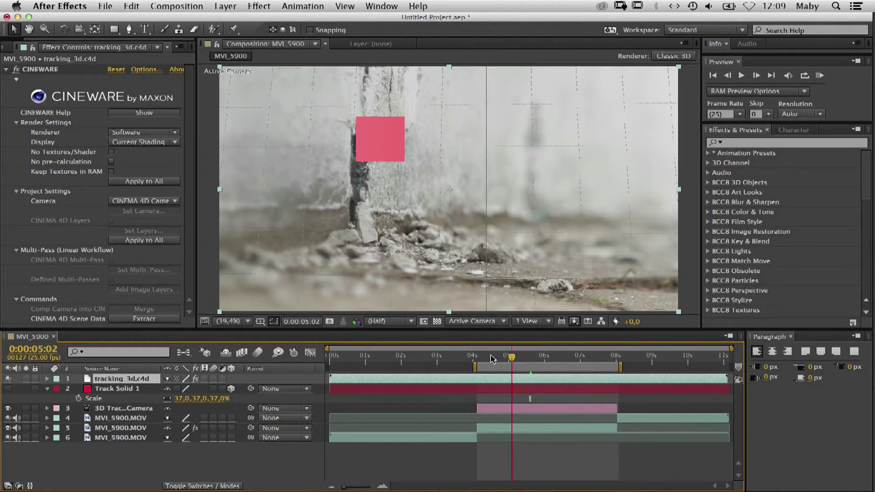
left_click(541, 357)
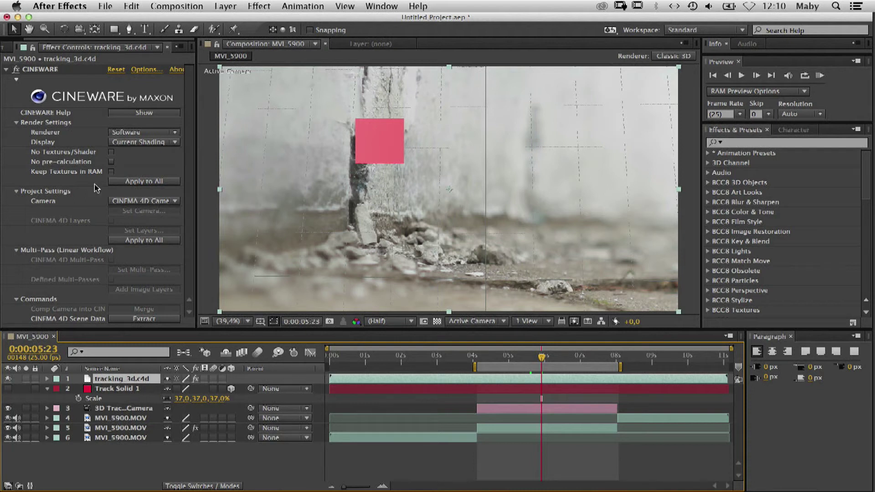
Step: Open the imported tracking_3d.c4d file for editing in CINEMA 4D Lite
left_click(17, 48)
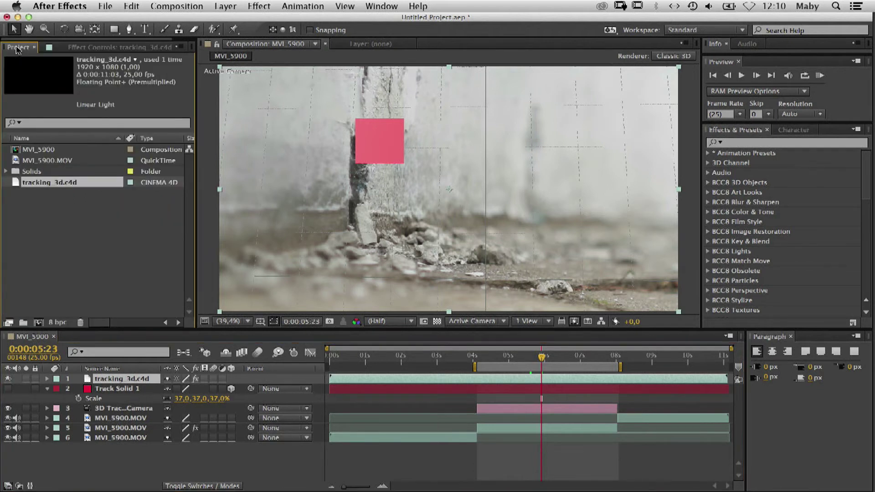
left_click(56, 184, "super")
left_click(56, 183)
key("super+e")
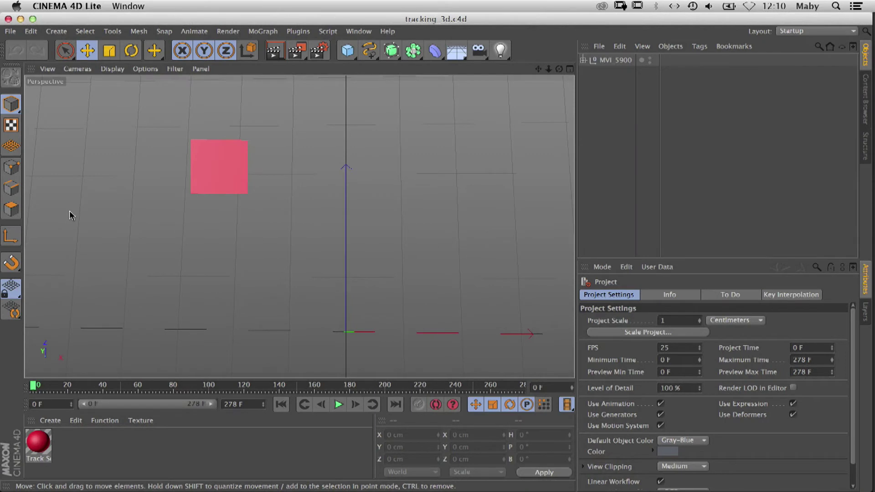
Step: Scrub the tracked scene to frame 165 to examine the solid and origin, and look through the available deformer and primitive objects
left_click_drag(36, 388, 281, 388)
left_click(214, 164)
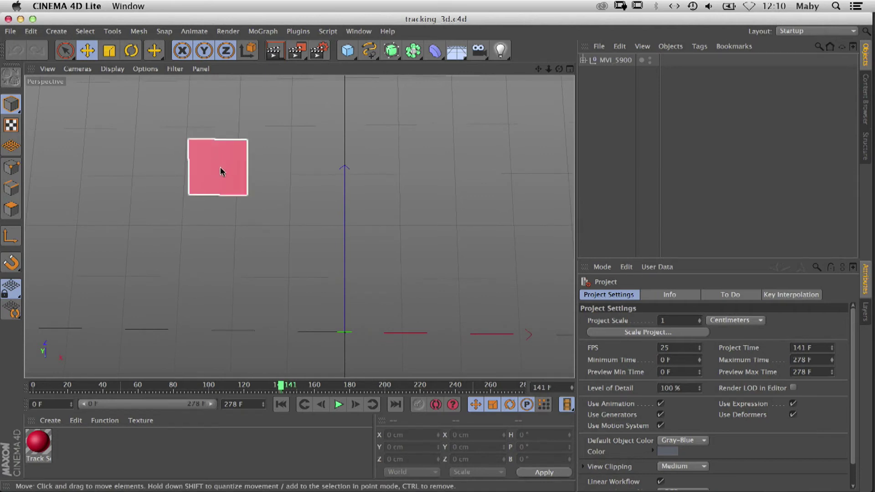
left_click(345, 334)
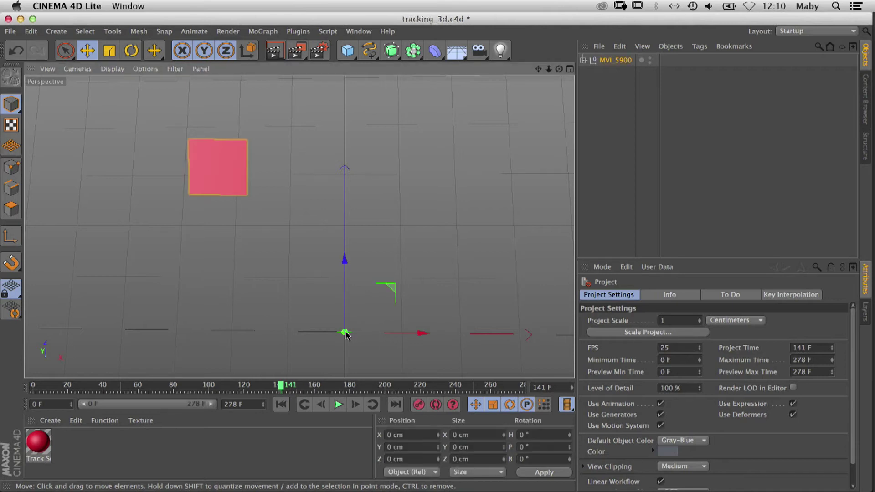
left_click_drag(282, 388, 324, 387)
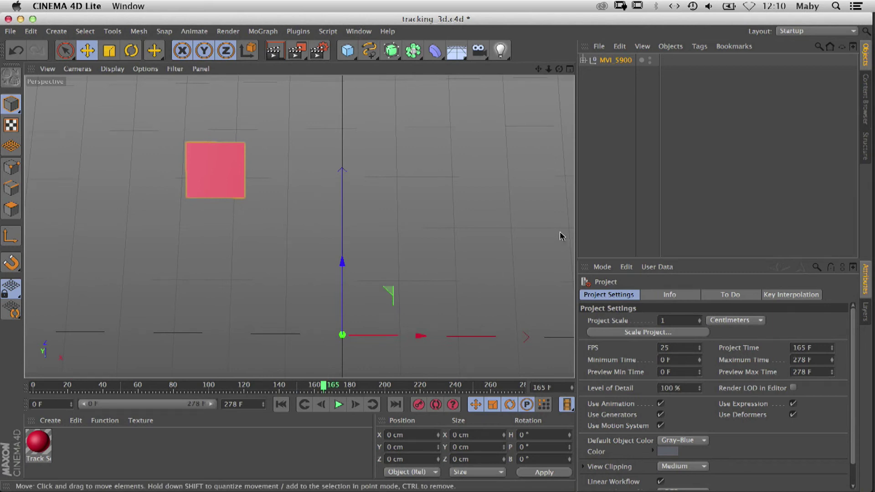
left_click_drag(434, 51, 408, 38)
left_click_drag(347, 51, 405, 26)
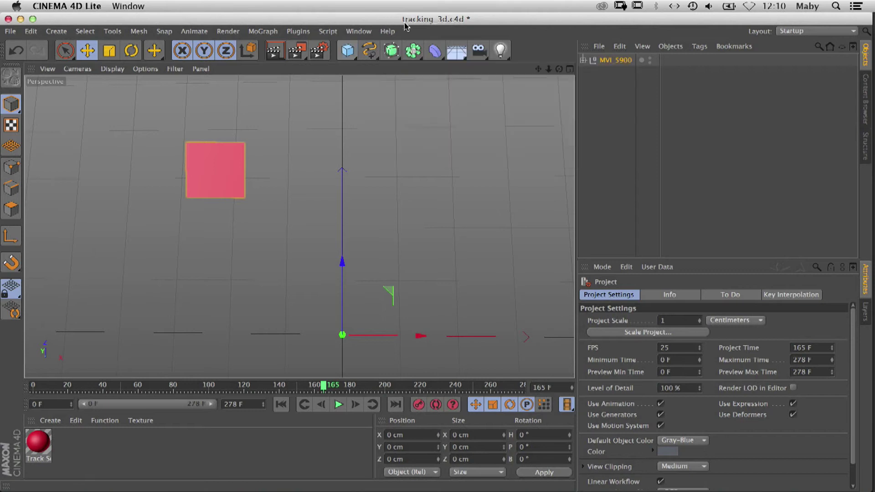
Step: Add the Smooth Opened sunglasses model from the Lite presets' Hawaii models to the scene
left_click(866, 101)
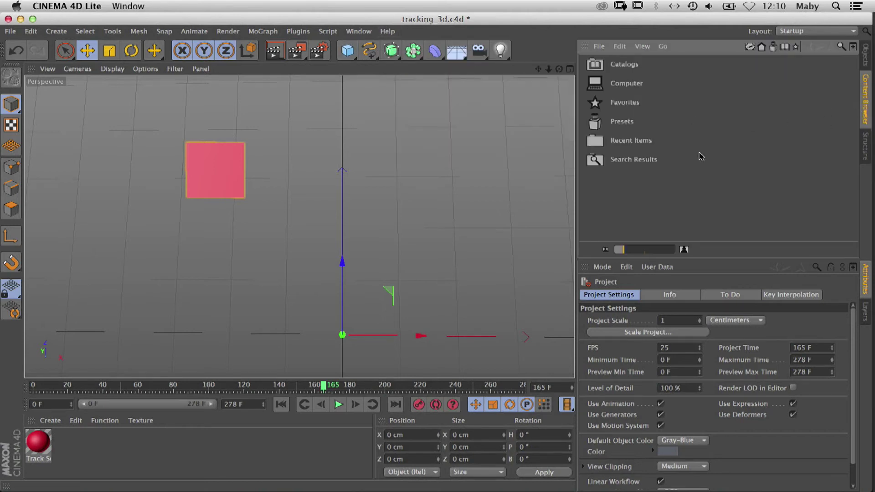
double_click(623, 124)
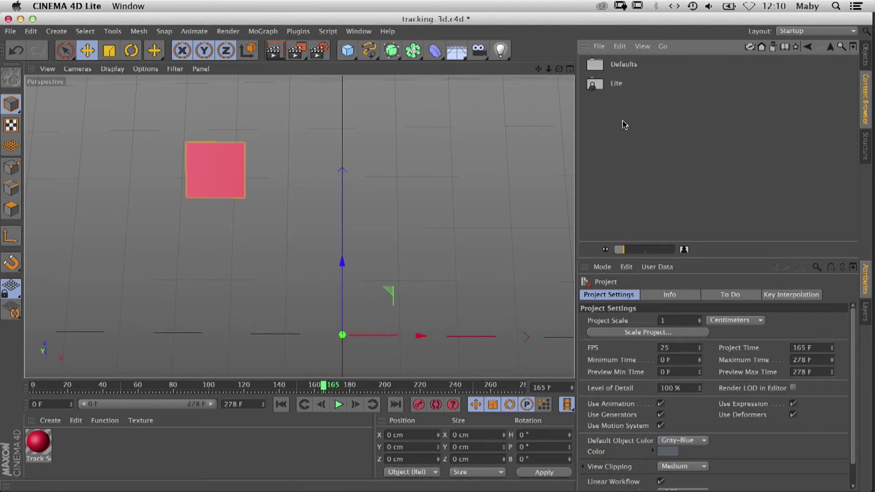
double_click(616, 85)
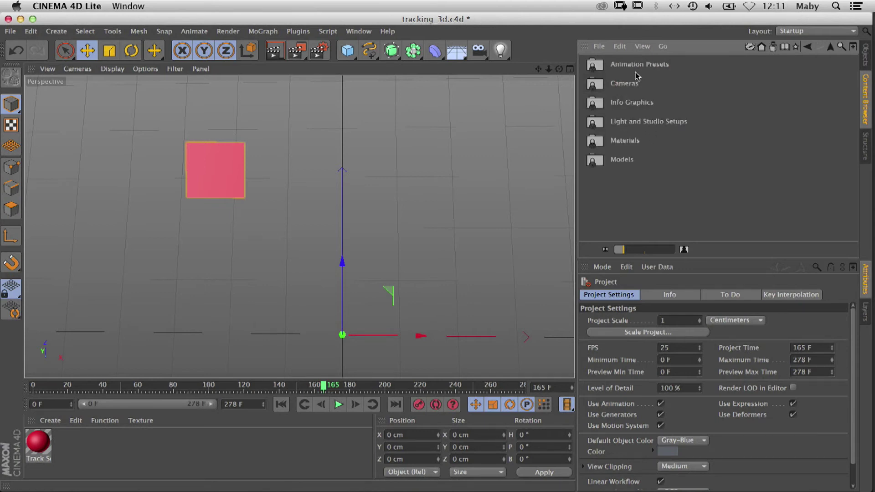
double_click(625, 141)
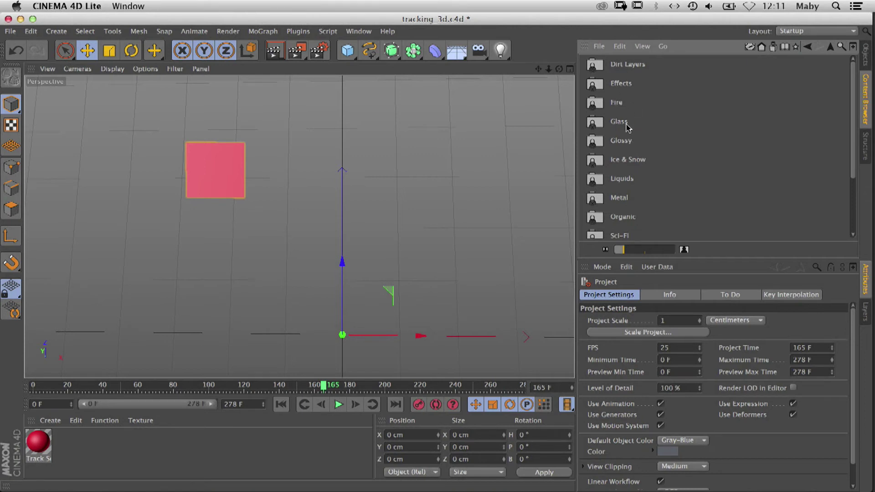
left_click(830, 47)
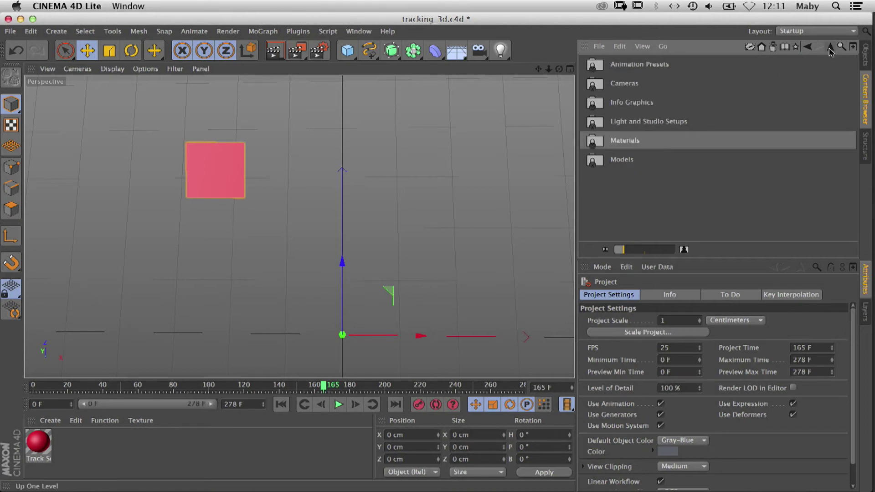
double_click(623, 161)
double_click(629, 85)
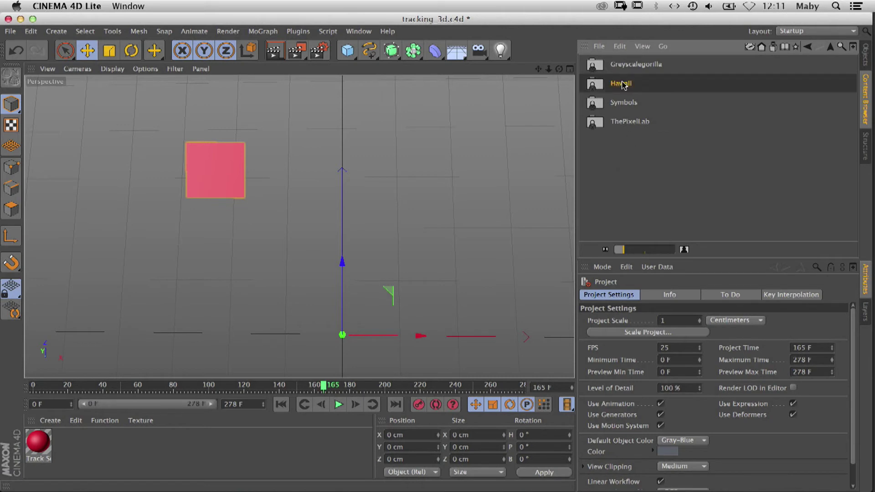
left_click(631, 168)
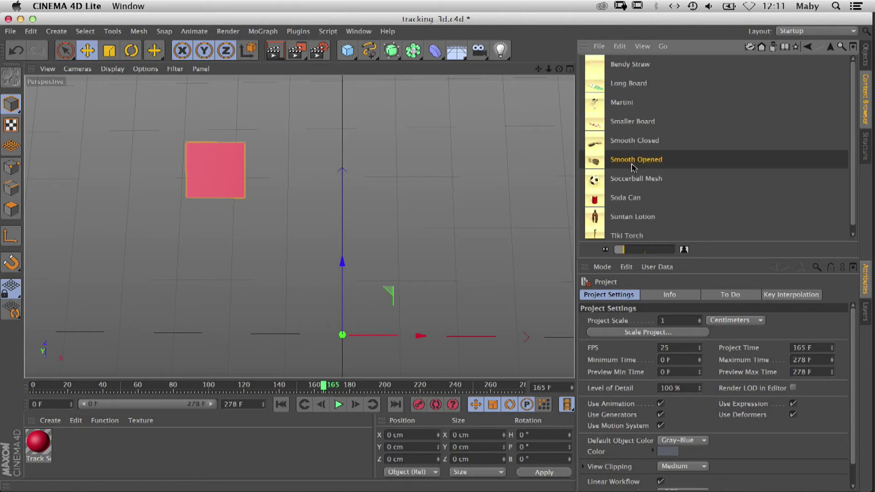
left_click_drag(594, 163, 288, 286)
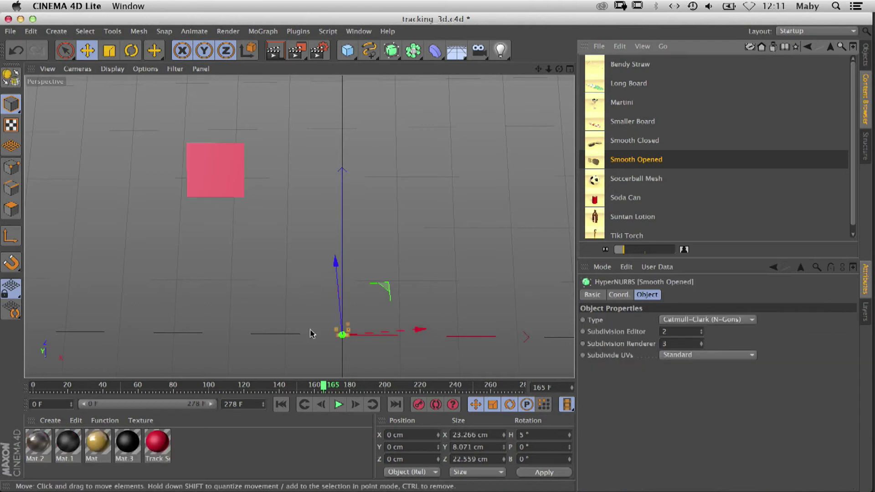
Step: Tilt the sunglasses to about -65° pitch and move them to about X -123, Y 56, Z 110 cm
key("r")
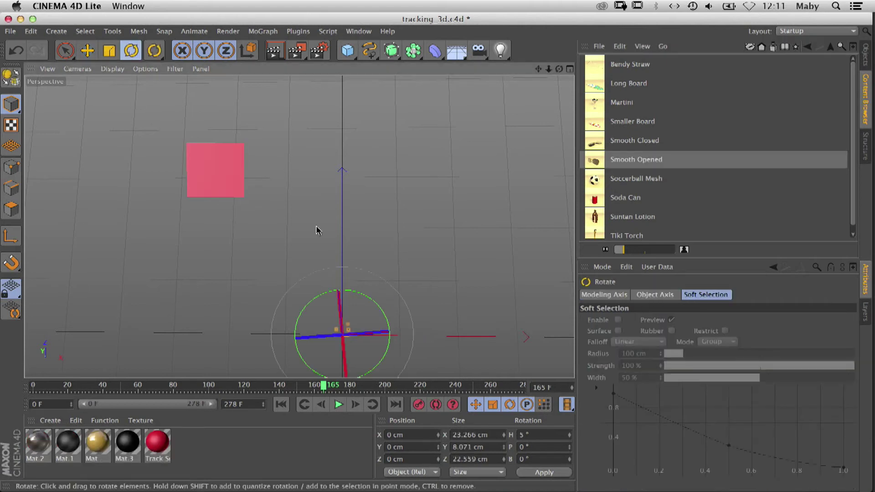
left_click_drag(340, 322, 338, 240)
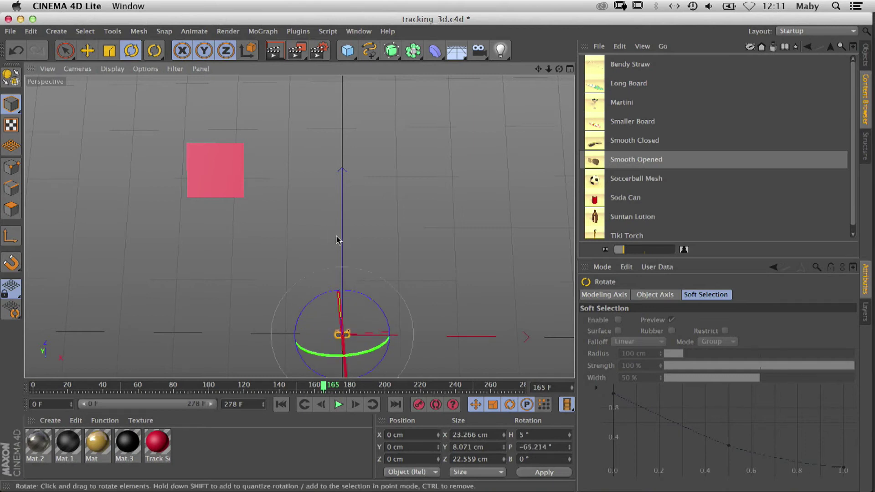
left_click(87, 50)
left_click_drag(334, 266, 330, 195)
left_click_drag(413, 261, 447, 256)
Step: Enlarge the sunglasses to about 47 cm wide and 14 cm high, and go to frame 156
left_click(109, 50)
left_click_drag(262, 199, 252, 136)
mouse_move(323, 386)
left_mouse_down()
mouse_move(224, 387)
mouse_move(401, 386)
mouse_move(267, 387)
mouse_move(307, 387)
left_mouse_up()
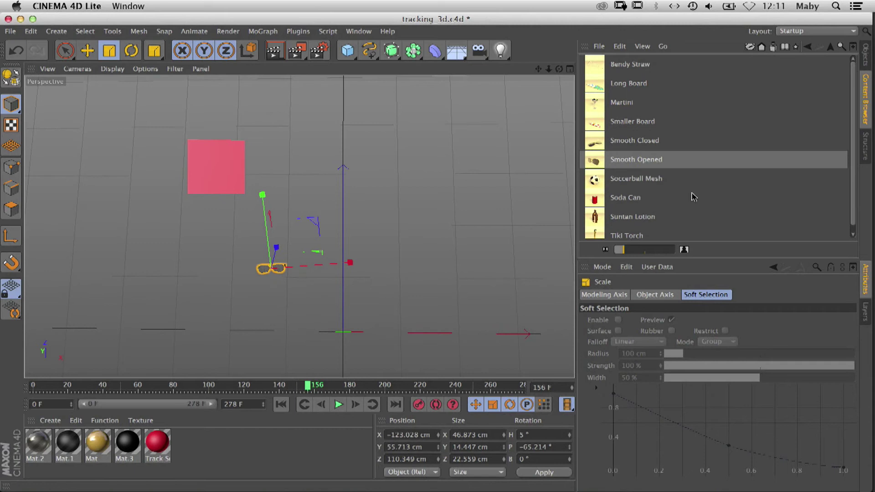
Step: Add the Security-Camera model from the ThePixelLab model presets to the scene
left_click(598, 184)
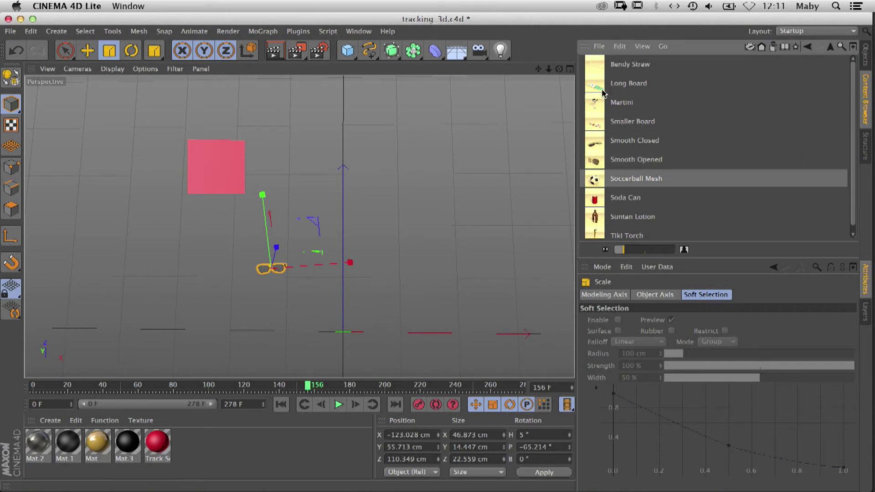
left_click(579, 83)
left_click(830, 47)
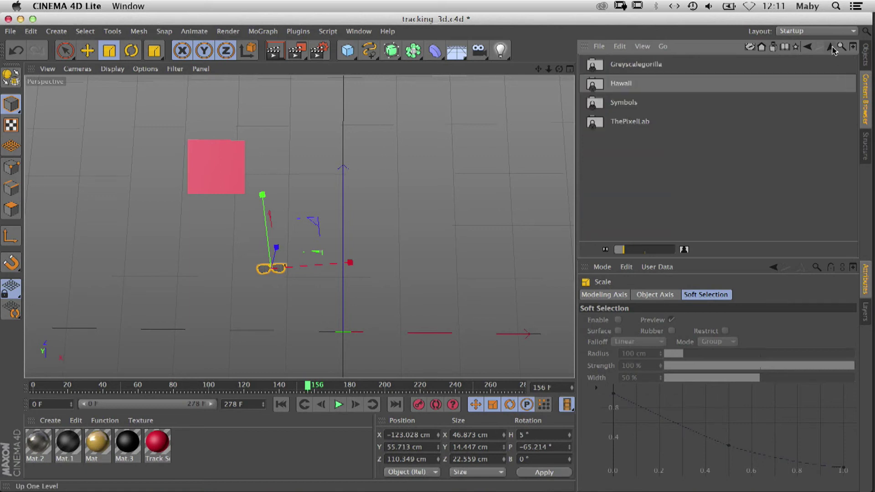
double_click(626, 122)
left_click(642, 160)
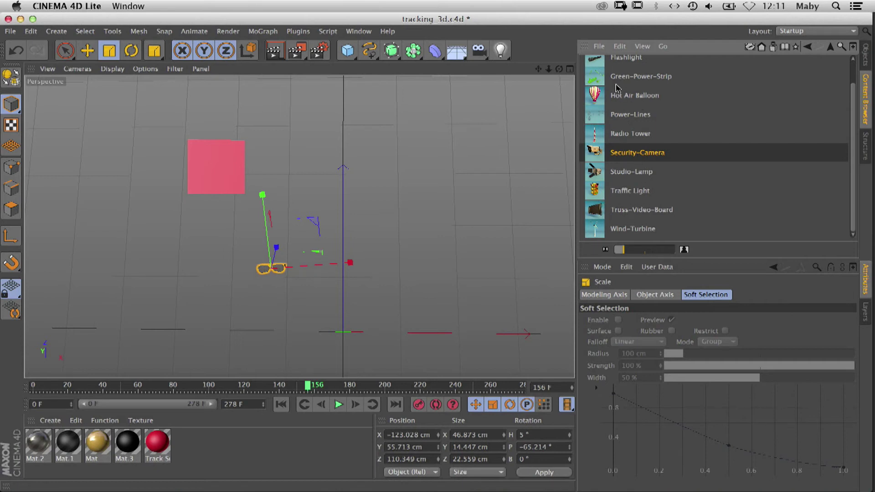
left_click(629, 199)
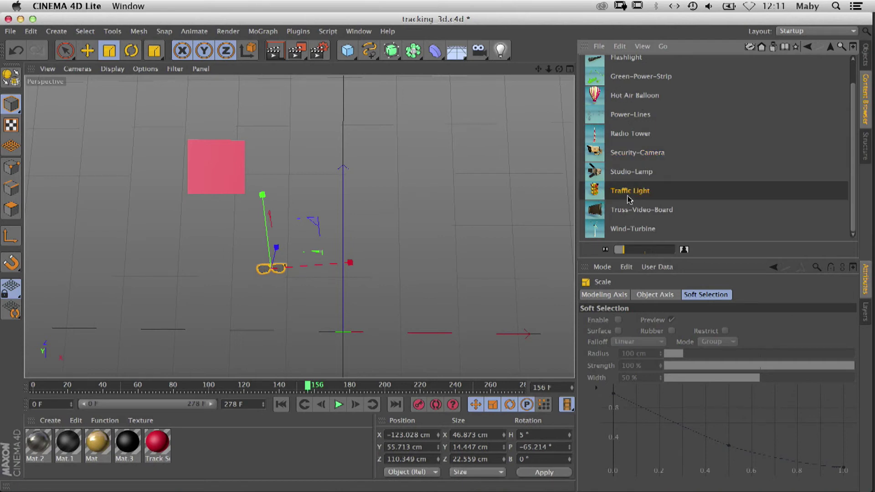
left_click(597, 154)
left_click_drag(595, 153, 193, 227)
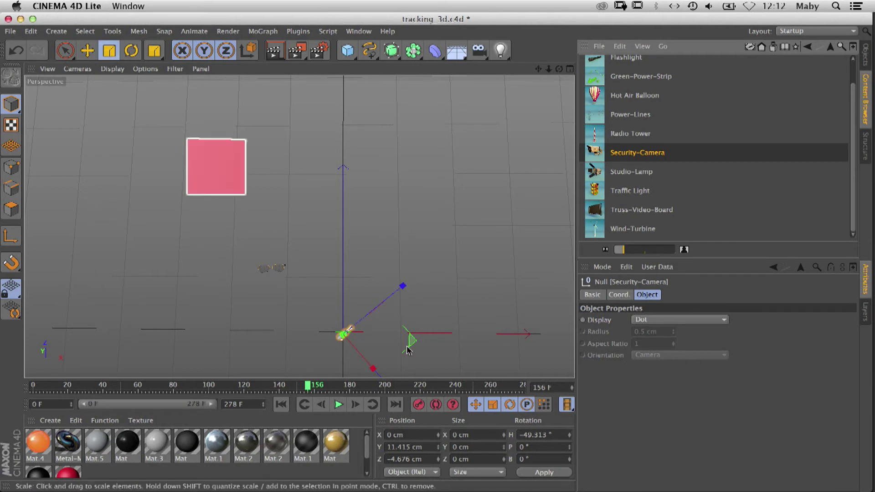
Step: Enlarge the security camera to about three times its size and rotate it to about H 78°, P -2°, B 92°
left_click_drag(411, 342, 662, 403)
left_click_drag(412, 342, 816, 400)
left_click(131, 50)
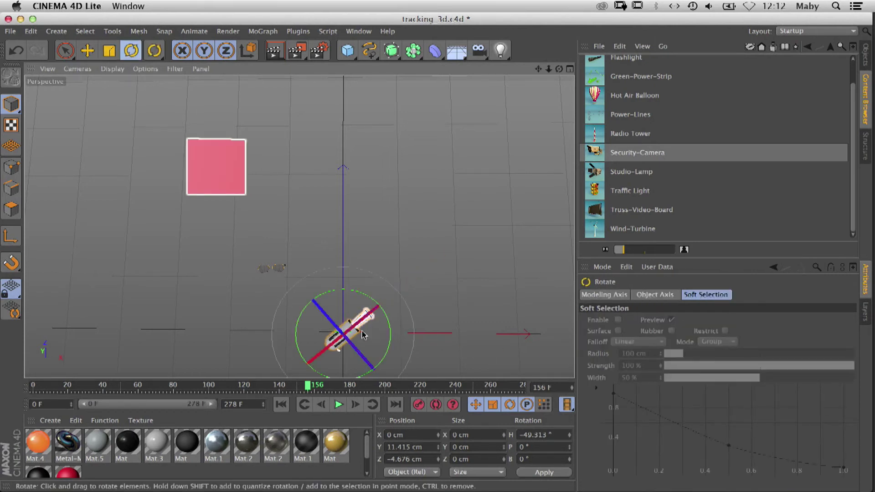
left_click_drag(347, 339, 395, 369)
left_click_drag(299, 336, 394, 388)
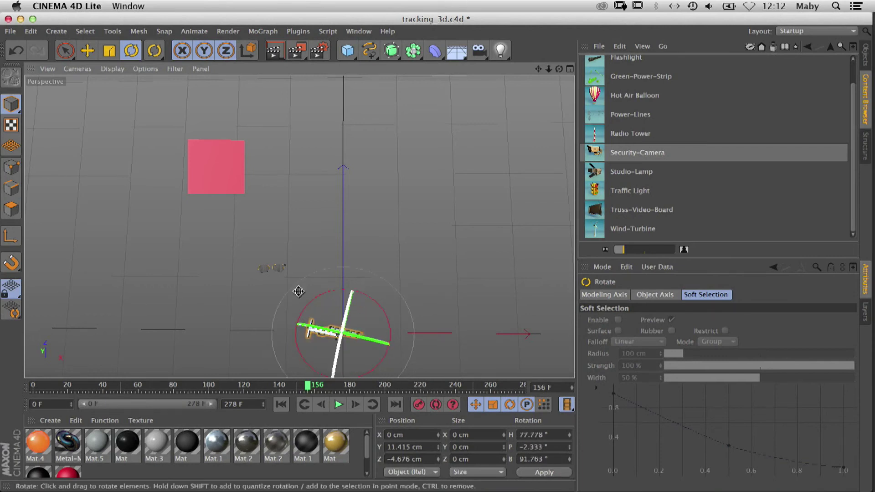
Step: Move the security camera to about X -269, Y -7, Z 239 cm and save the project
left_click(87, 50)
left_click_drag(362, 272, 384, 189)
left_click_drag(287, 225, 121, 194)
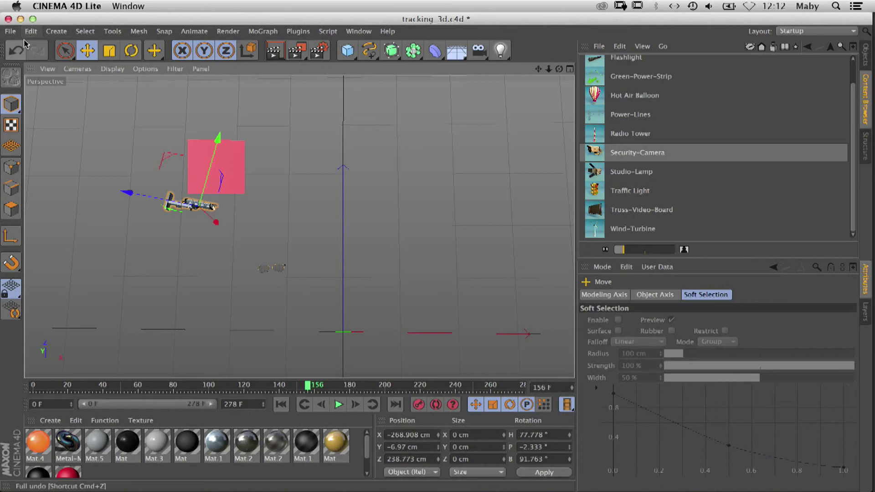
left_click(11, 33)
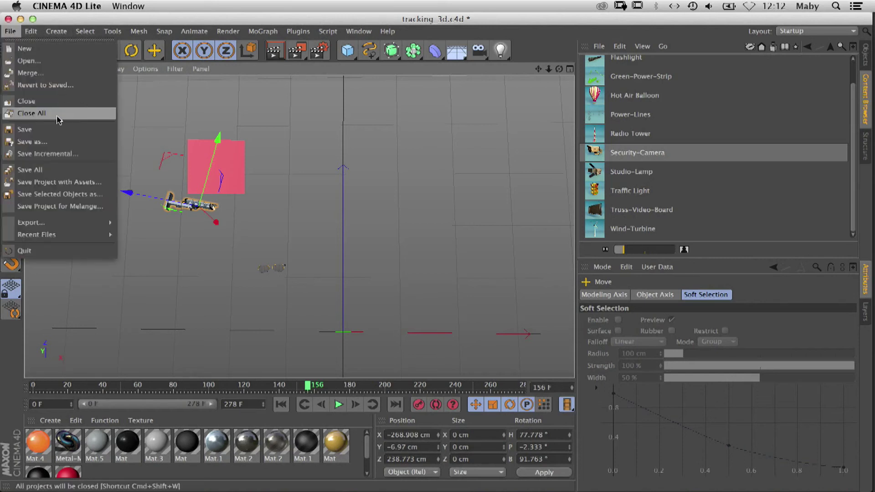
left_click(51, 131)
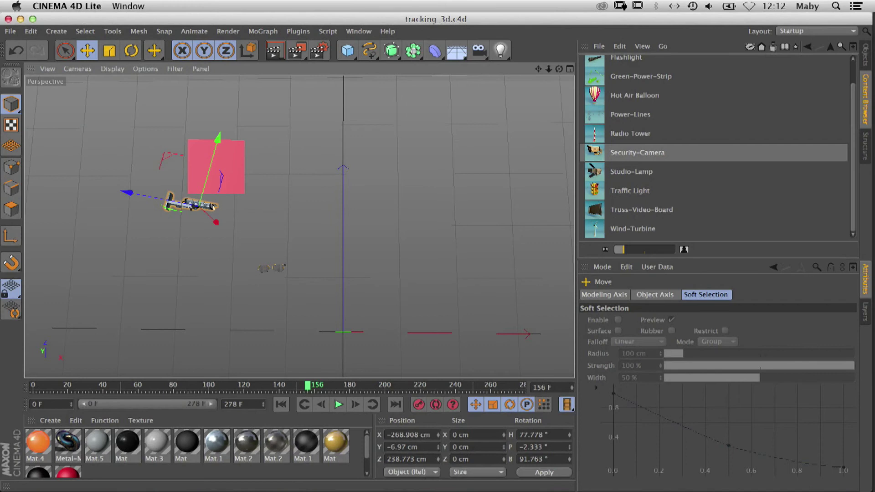
Step: Switch to After Effects, set the CINEWARE renderer of tracking_3d.c4d to Standard (Draft), and check the models at other frames
left_click(867, 335)
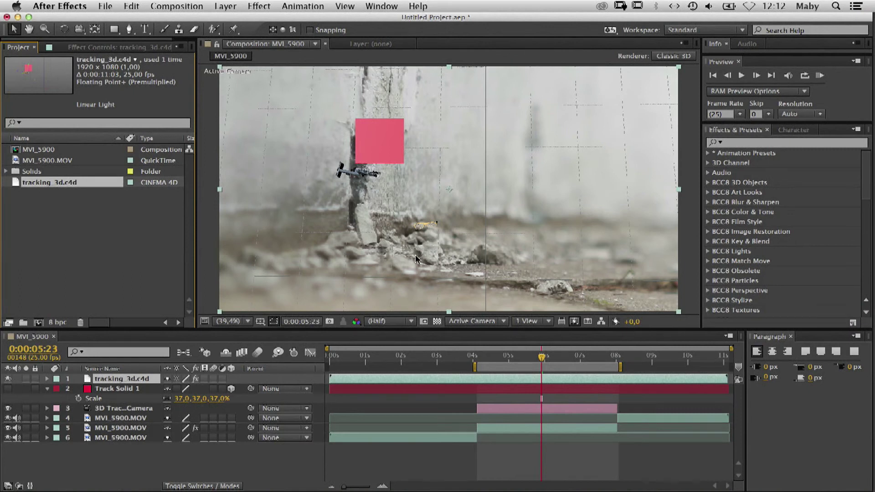
left_click(114, 48)
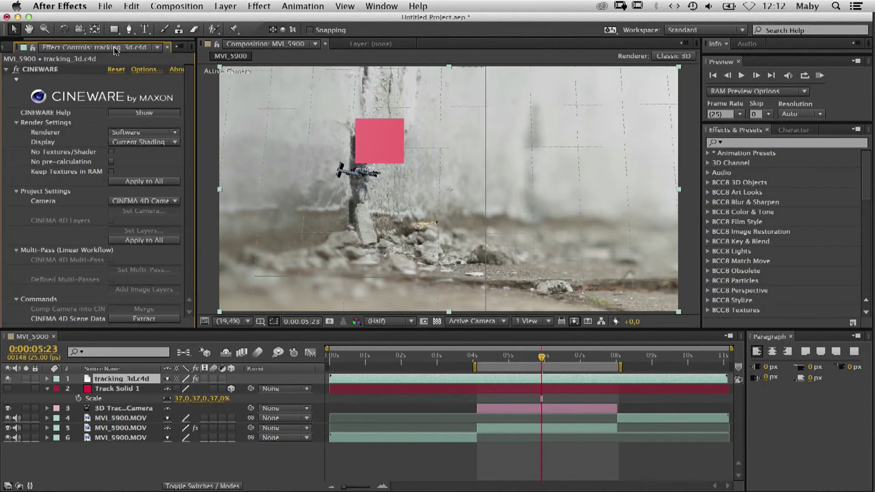
left_click(149, 133)
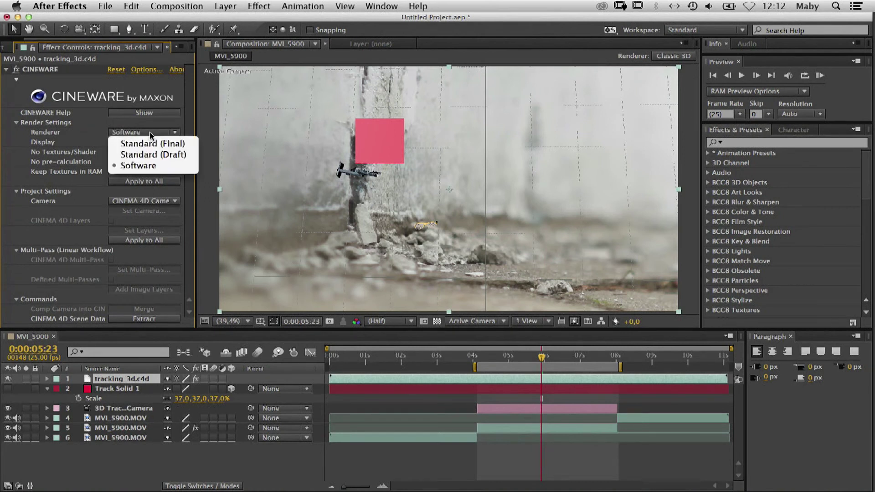
left_click(167, 155)
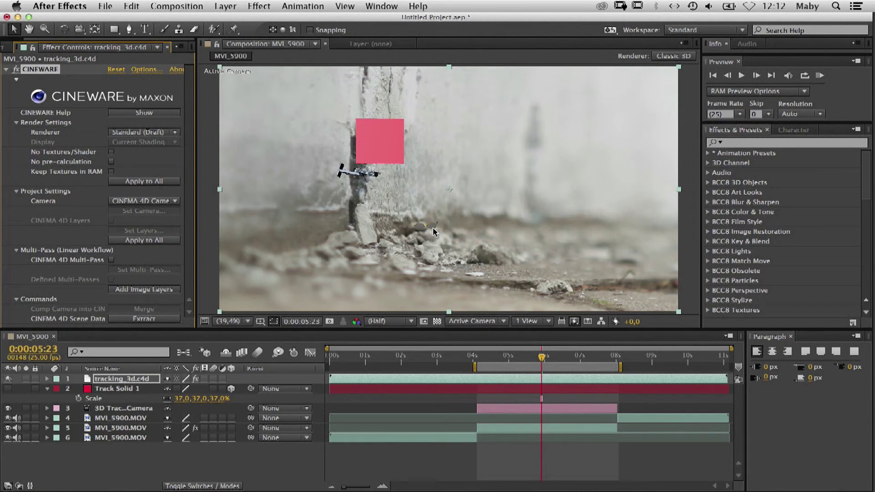
left_click_drag(524, 357, 550, 363)
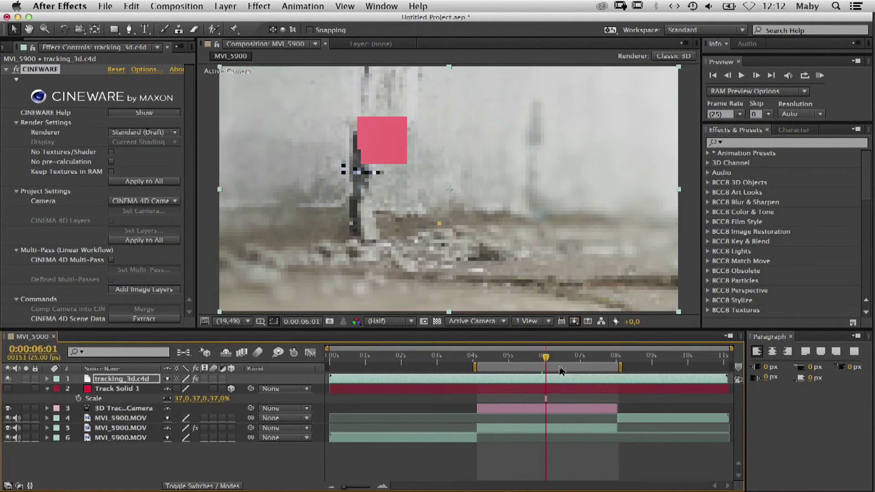
left_click(567, 357)
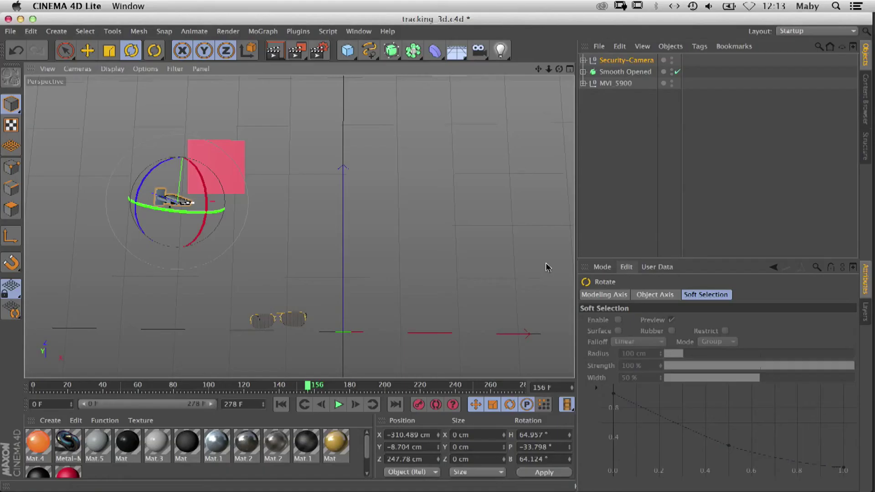
Step: Save the repositioned models in CINEMA 4D Lite, return to After Effects, and check the composition at 0:00:07:03
key("super+s")
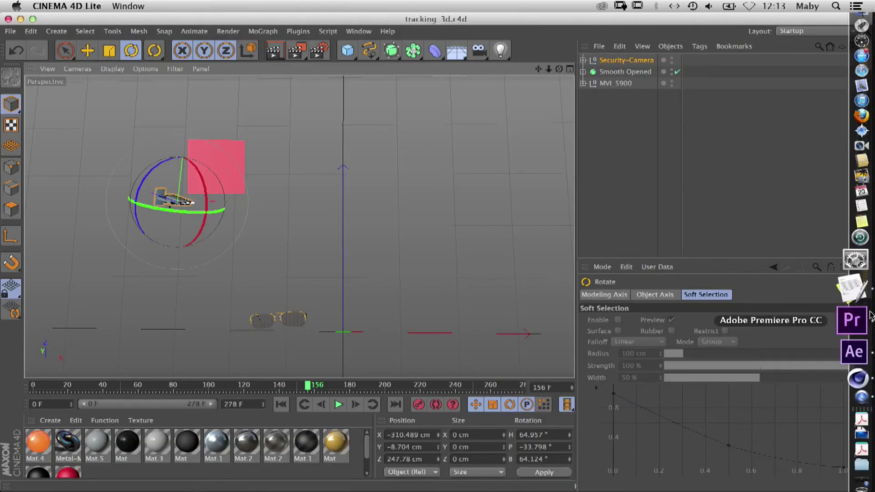
left_click(862, 336)
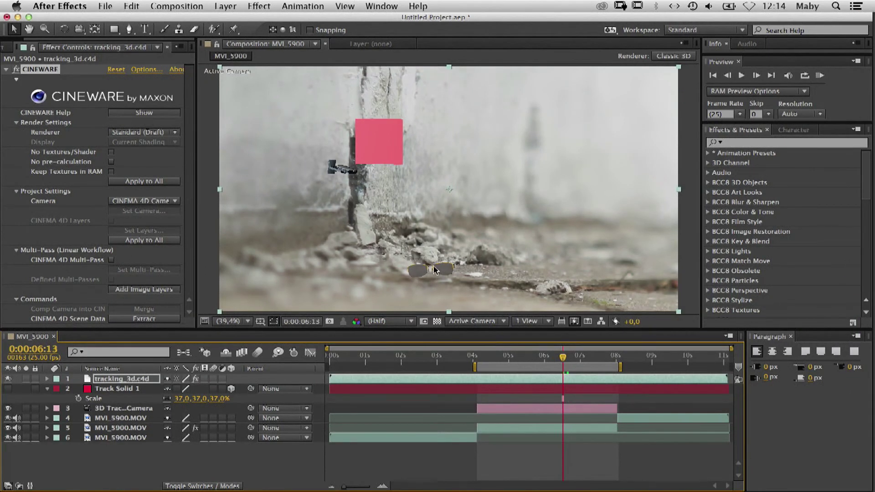
left_click(585, 360)
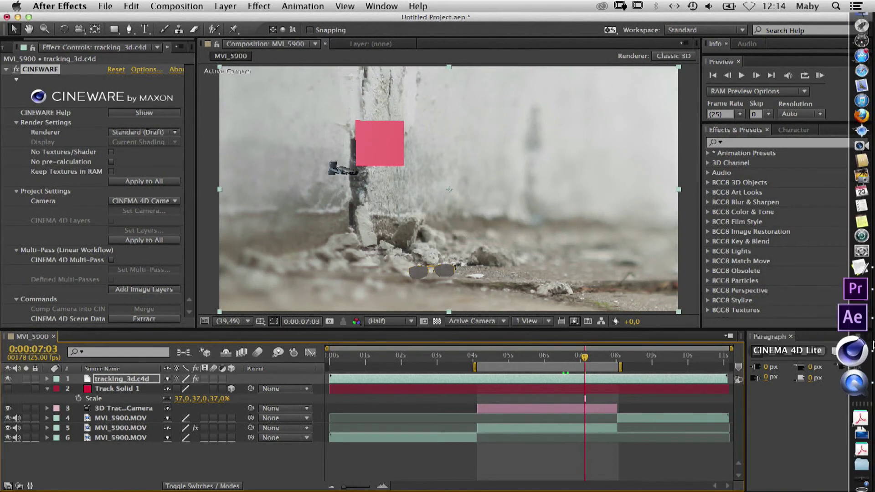
Step: Switch to CINEMA 4D Lite and disable the Track Solid 1 plane inside the MVI_5900 group
left_click(851, 351)
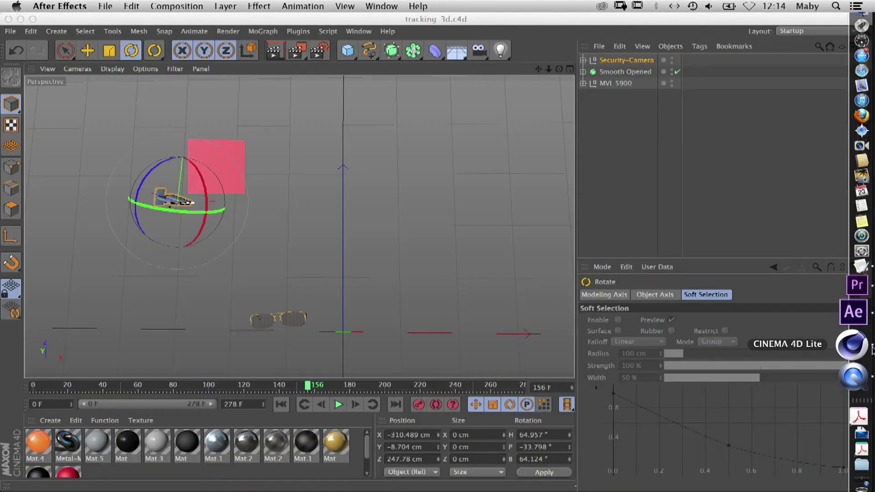
left_click(234, 149)
left_click(583, 84)
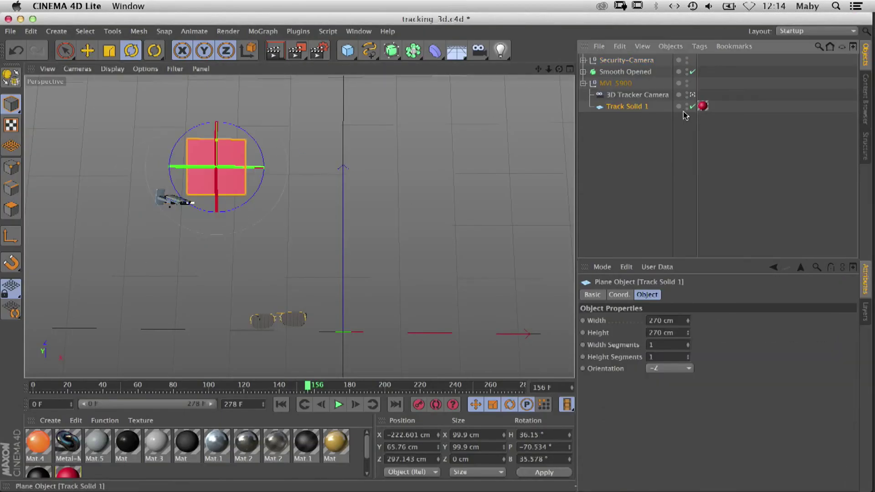
left_click(694, 83)
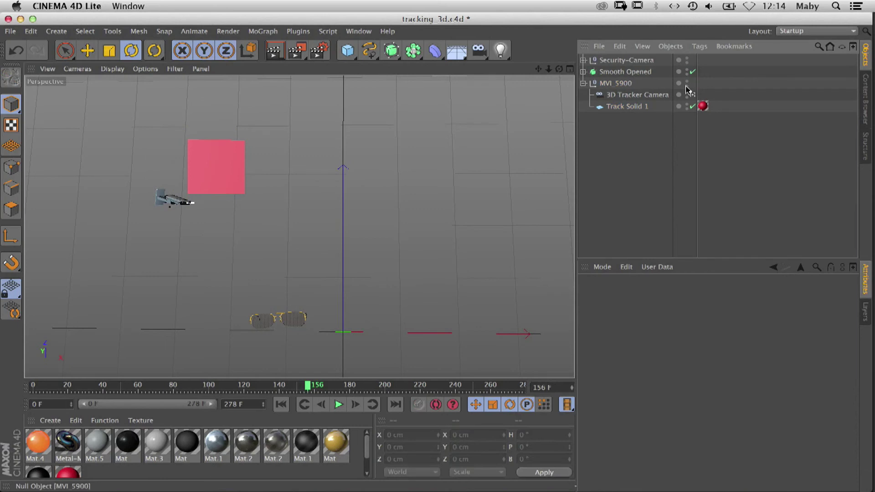
left_click(680, 86)
left_click(698, 82)
left_click(692, 86)
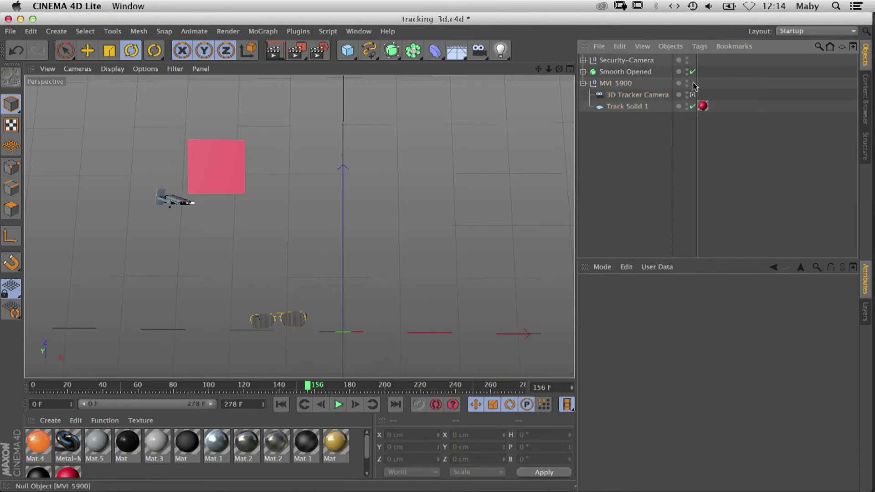
left_click(692, 107)
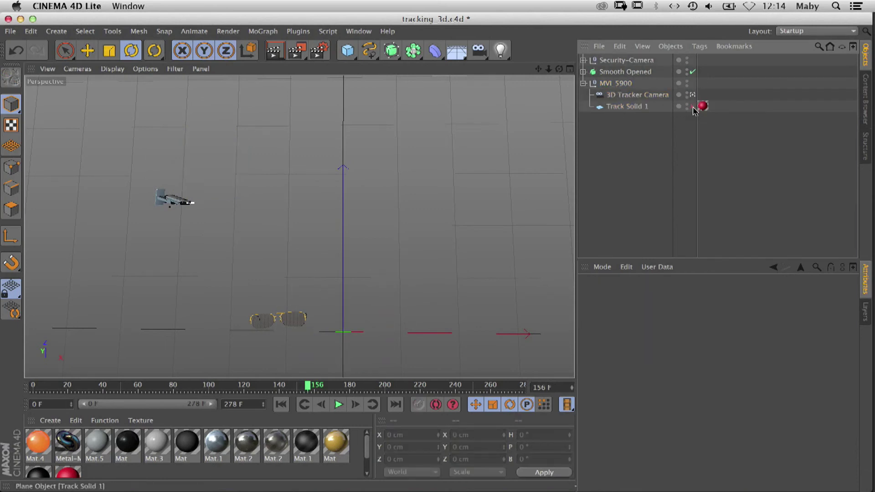
Step: Shift the security camera slightly to the right, move the sunglasses to about X -118, Y -81, Z 63 cm, and save
left_click(625, 62)
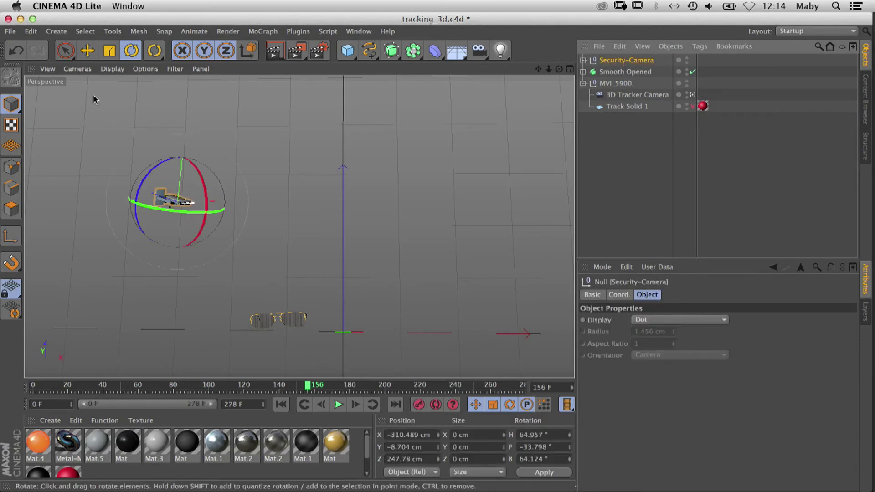
left_click(88, 50)
left_click_drag(232, 200, 258, 208)
left_click(294, 320)
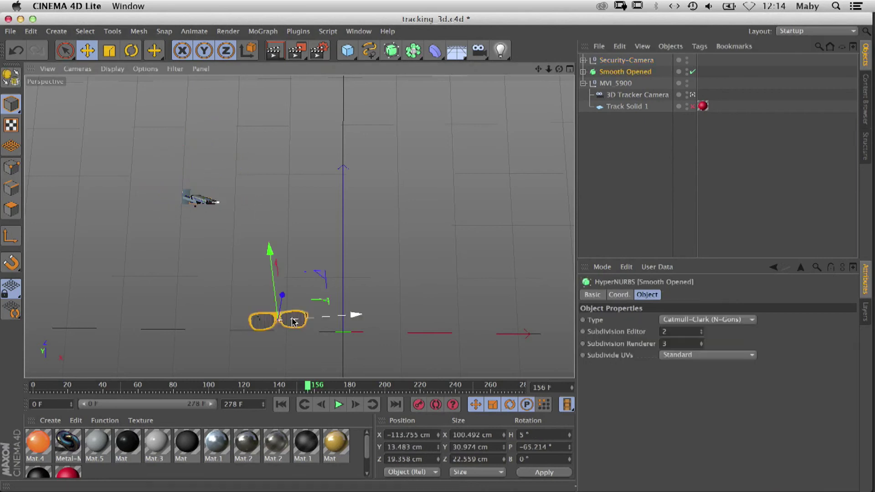
left_click_drag(282, 297, 285, 278)
key("super+s")
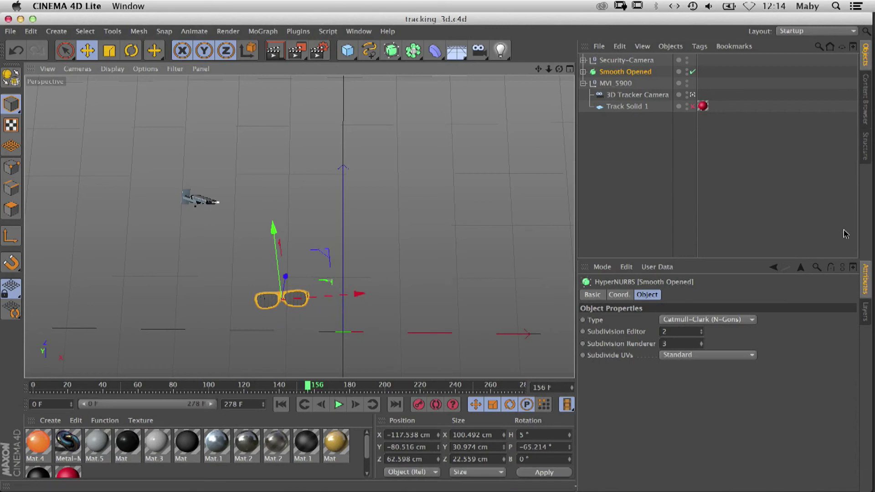
Step: Return to After Effects, check the placed models at several frames of the tracked range, and run a RAM preview
mouse_move(868, 221)
left_click(851, 329)
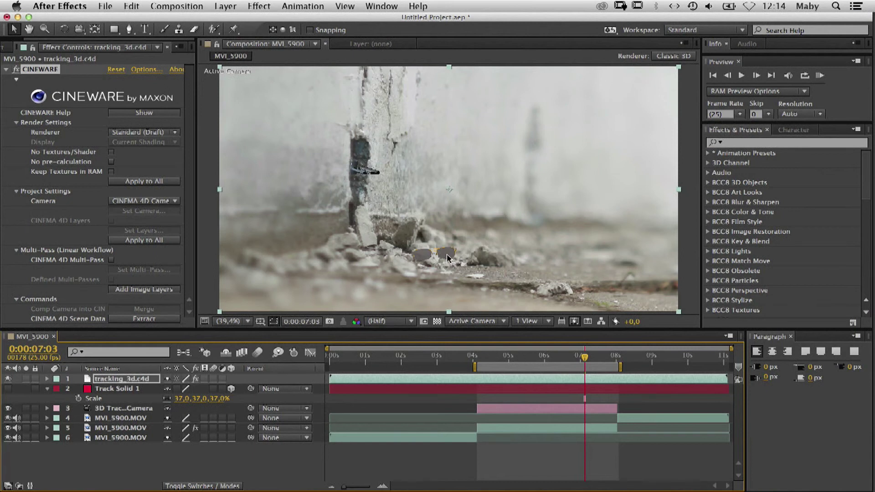
left_click(559, 357)
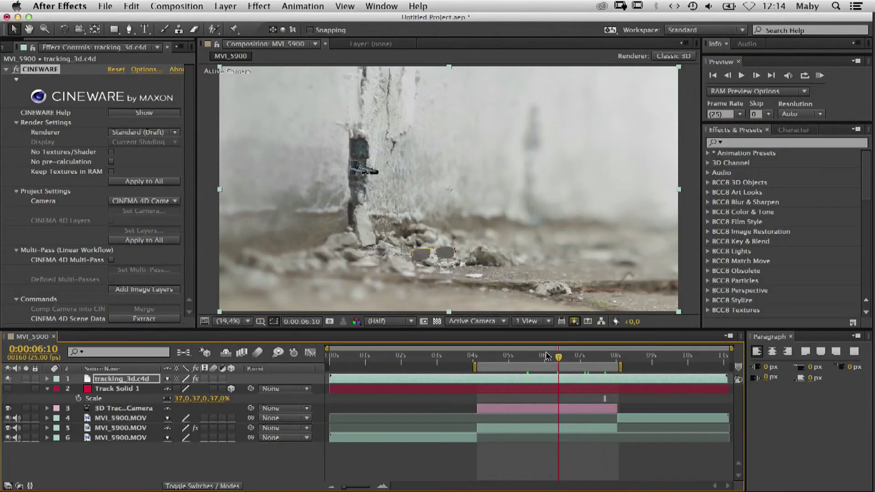
left_click(496, 356)
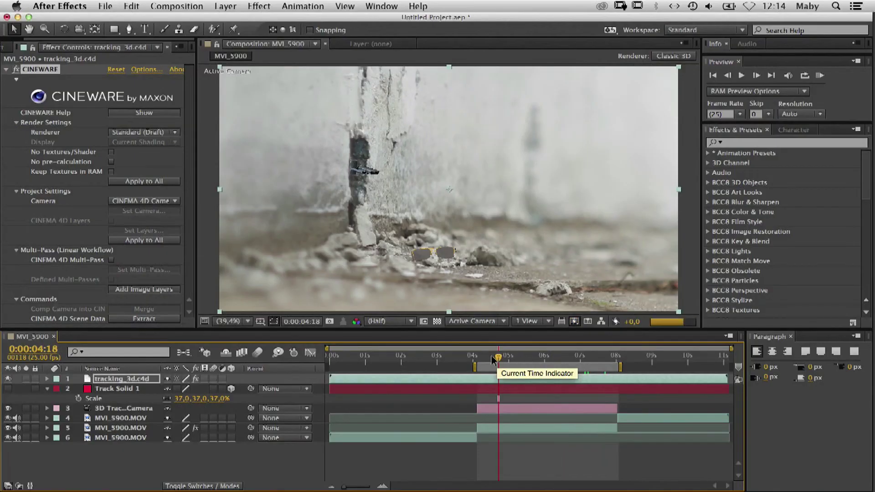
left_click(489, 357)
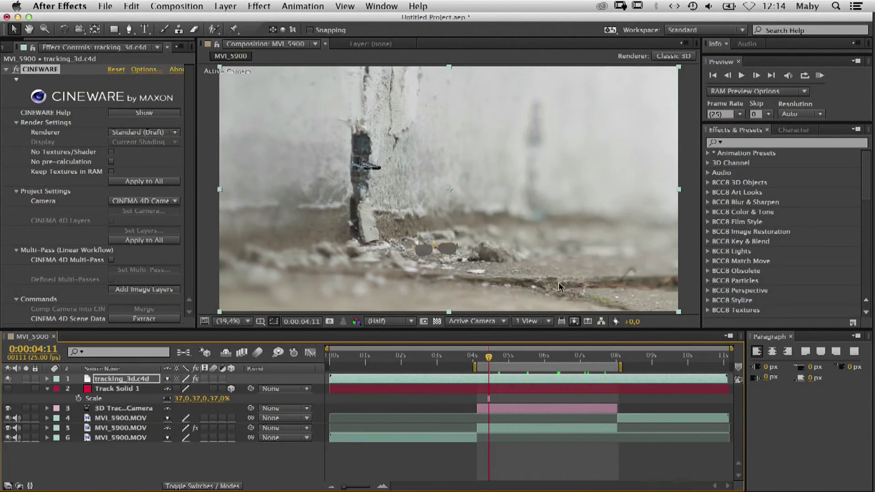
left_click(819, 76)
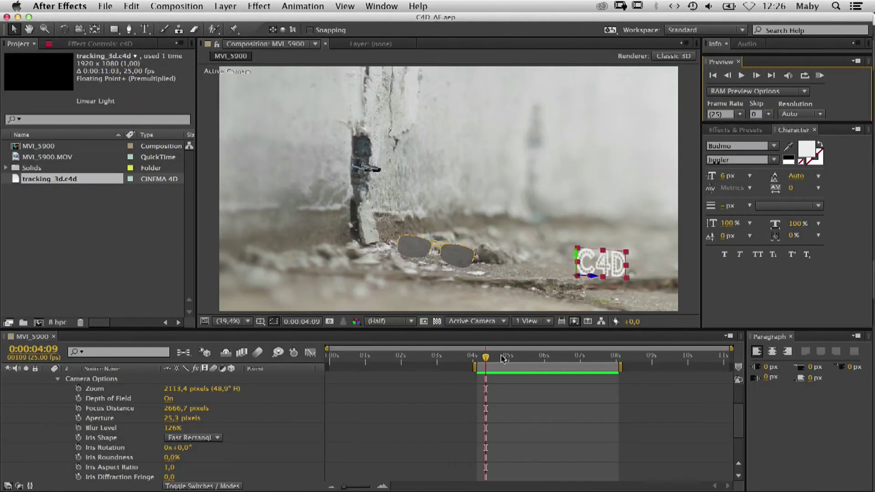
left_click_drag(487, 357, 516, 358)
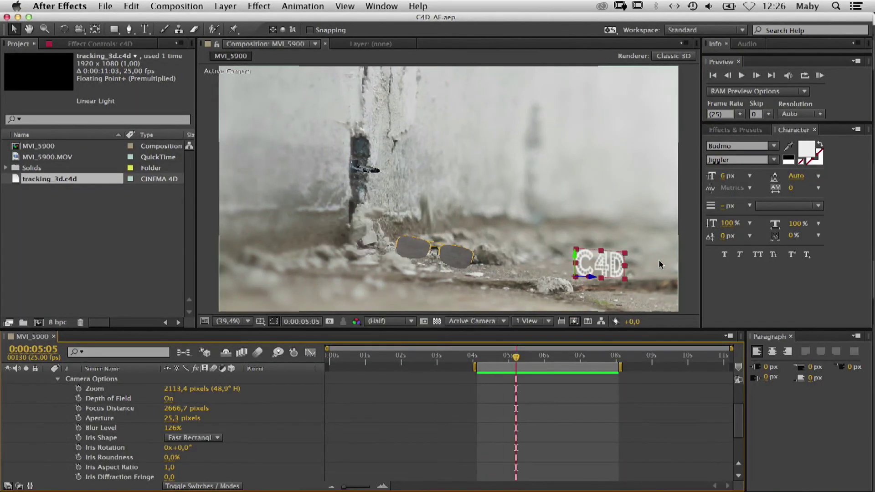
Step: Switch to CINEMA 4D Lite, create a new material, and load MVI_5900.MOV from the Copied_np7 folder as its color texture
mouse_move(858, 292)
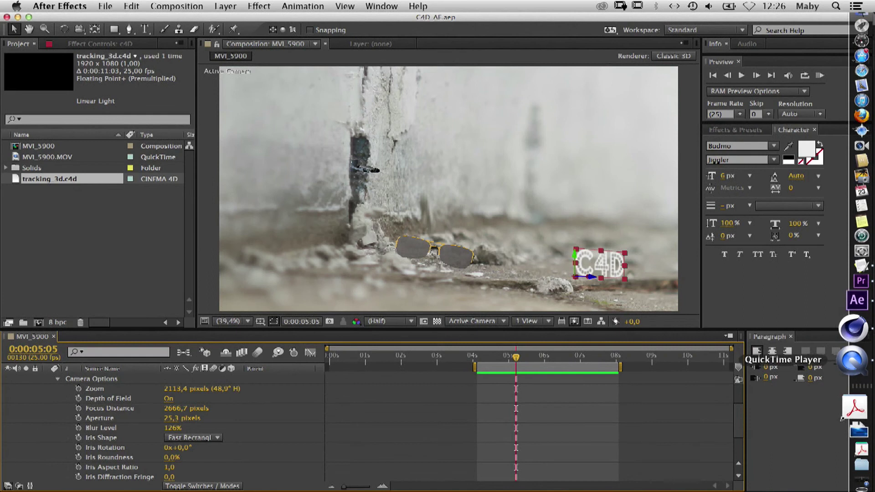
left_click(853, 329)
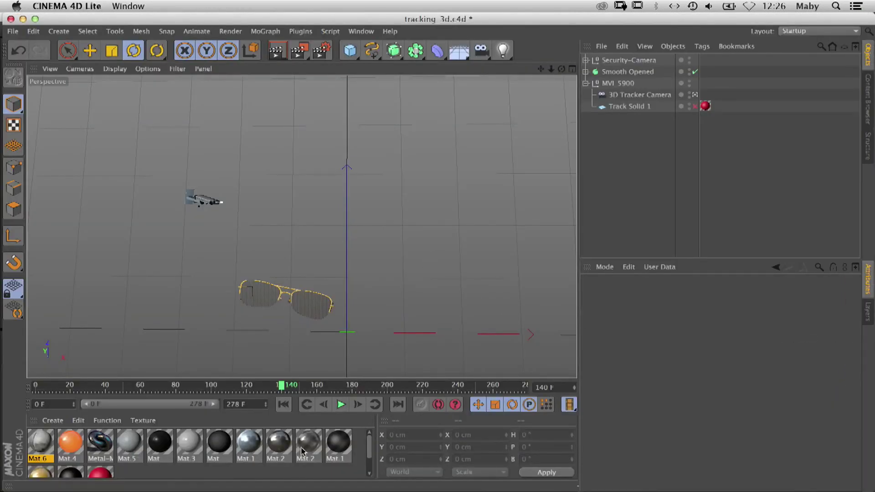
left_click(47, 419)
left_click(91, 316)
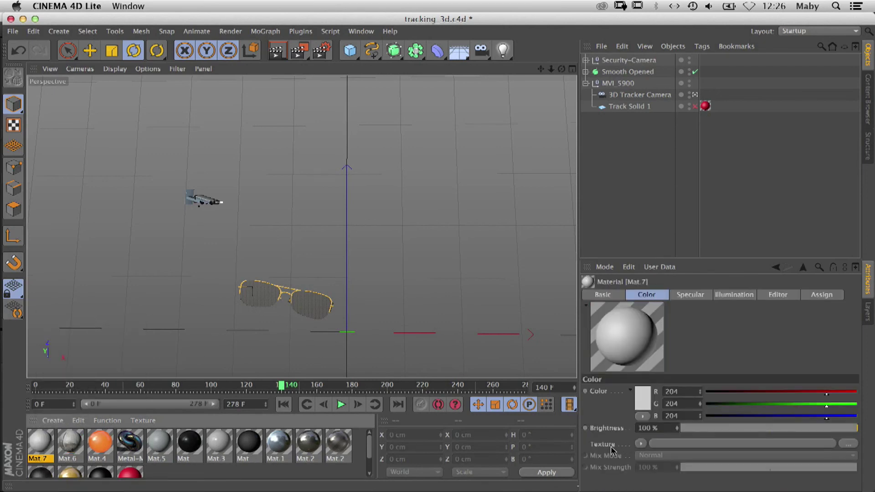
left_click(640, 444)
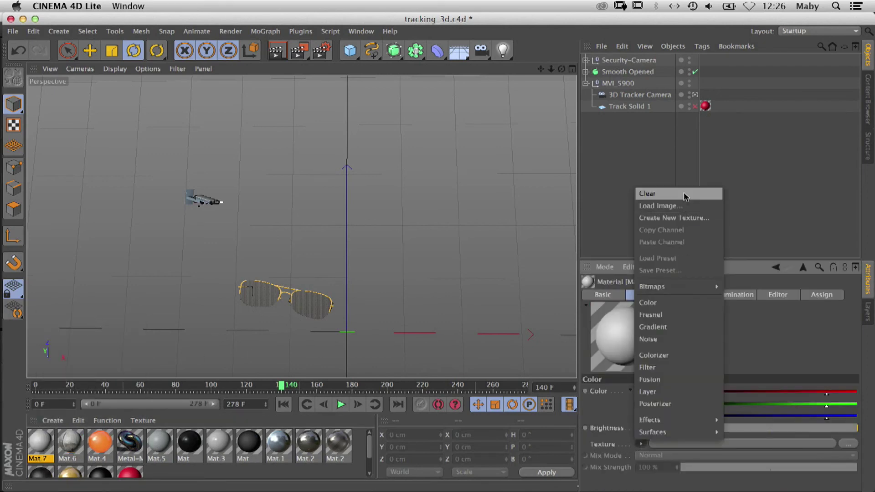
left_click(686, 208)
left_click_drag(659, 160, 661, 255)
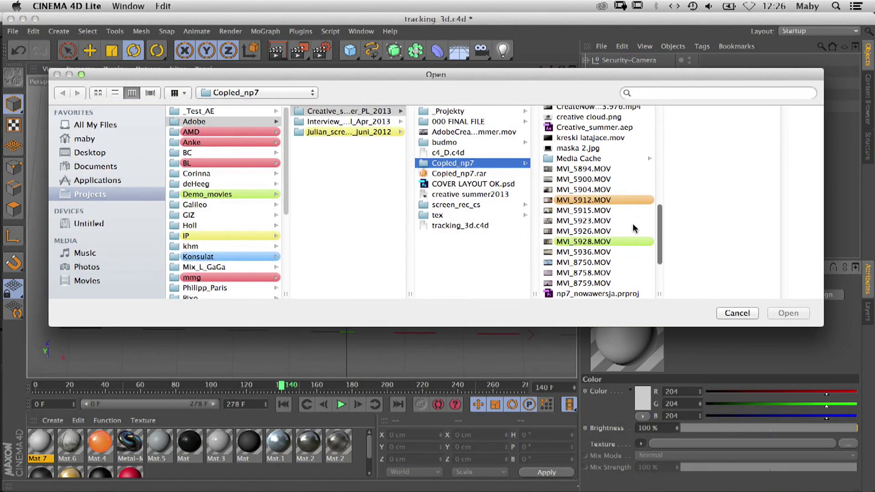
left_click(585, 180)
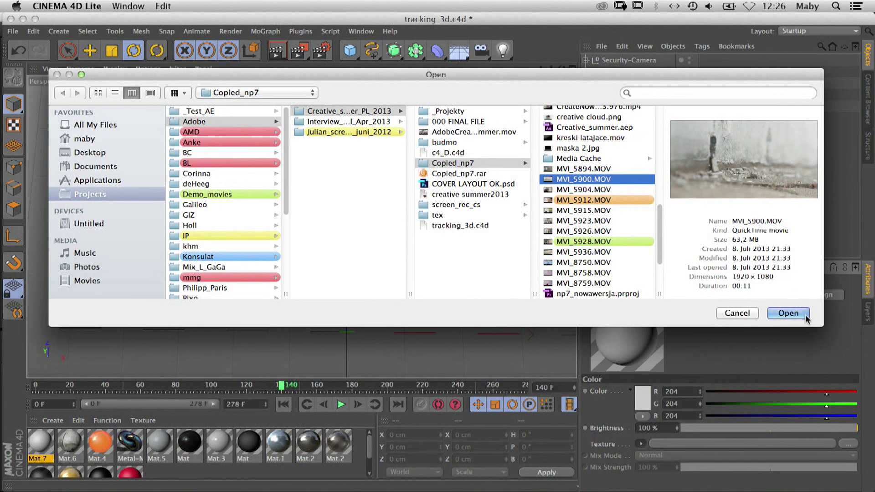
left_click(805, 318)
left_click(528, 182)
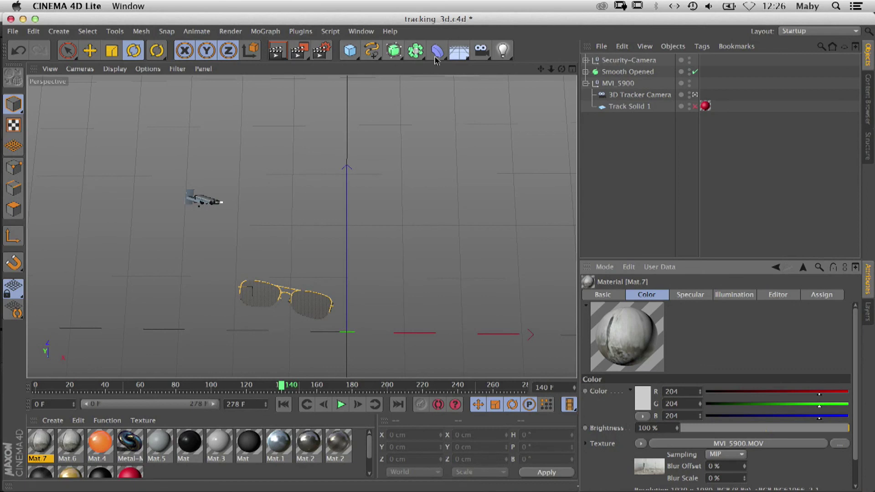
Step: Add a Background object to the scene and apply the MVI_5900.MOV material Mat.7 to it
left_click_drag(460, 51, 519, 112)
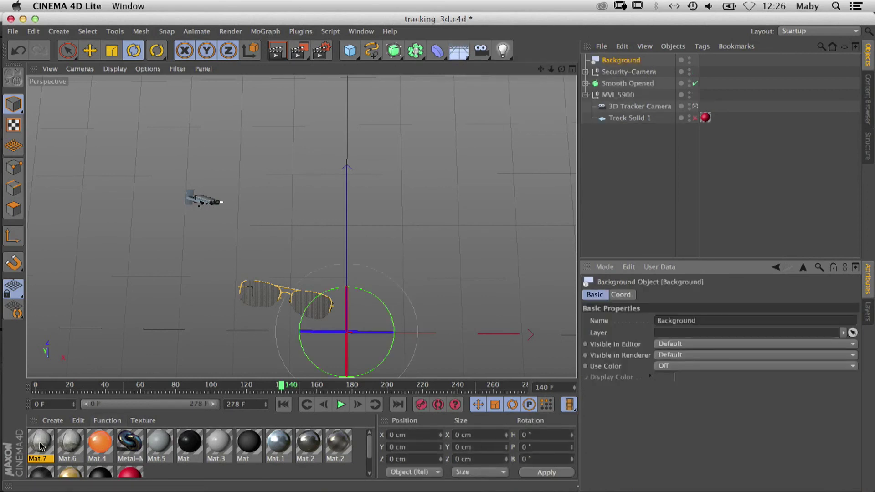
left_click_drag(40, 444, 393, 222)
left_click_drag(620, 64, 620, 63)
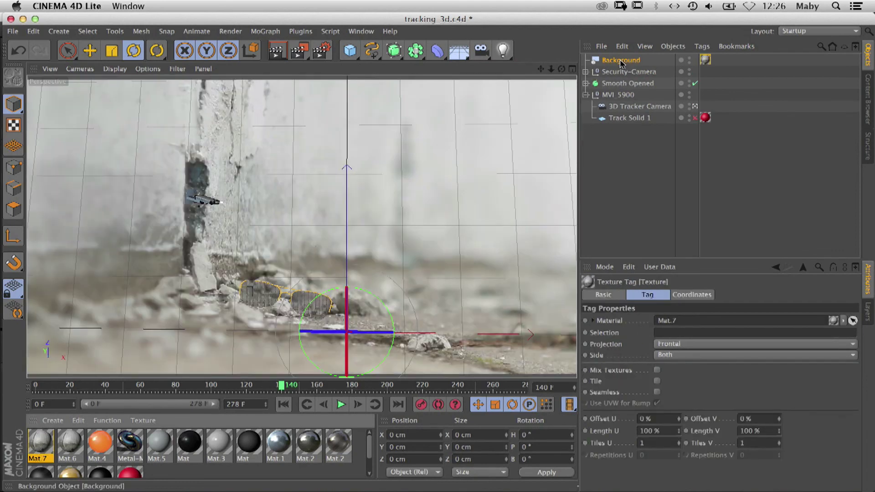
Step: Step through the timeline from frame 140 to frame 162 to compare the models with the background footage
mouse_move(280, 386)
left_mouse_down()
mouse_move(321, 390)
mouse_move(297, 388)
left_mouse_up()
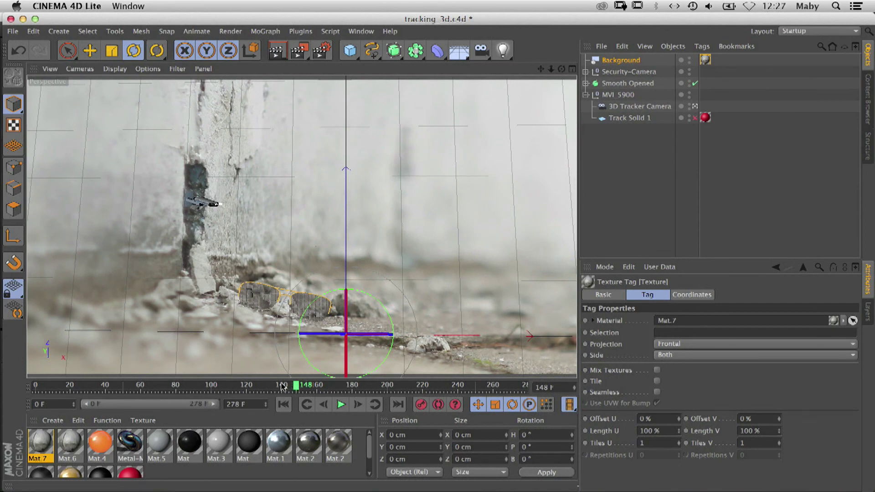
left_click_drag(296, 388, 311, 386)
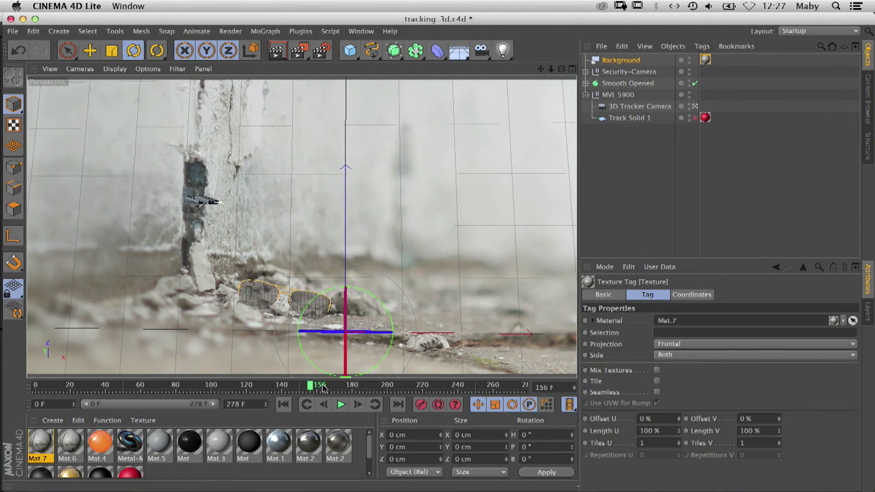
key("g")
key("g")
key("g")
key("g")
key("g")
key("g")
key("g")
key("g")
key("g")
key("g")
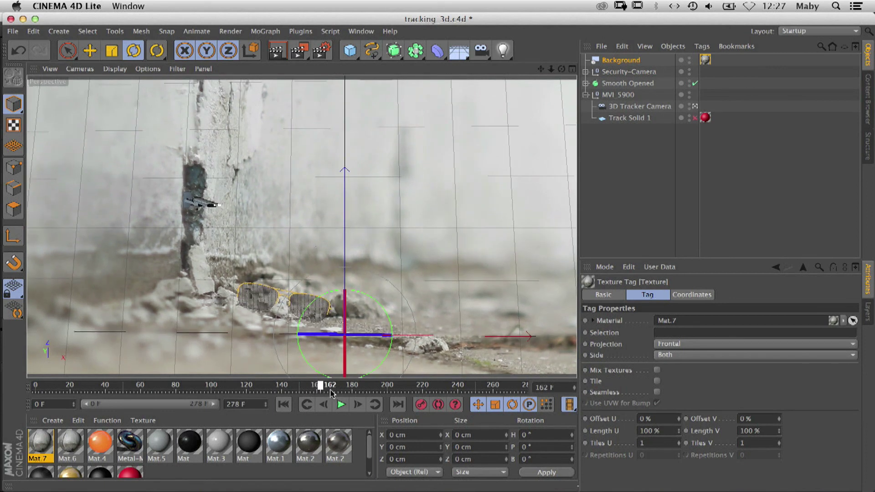